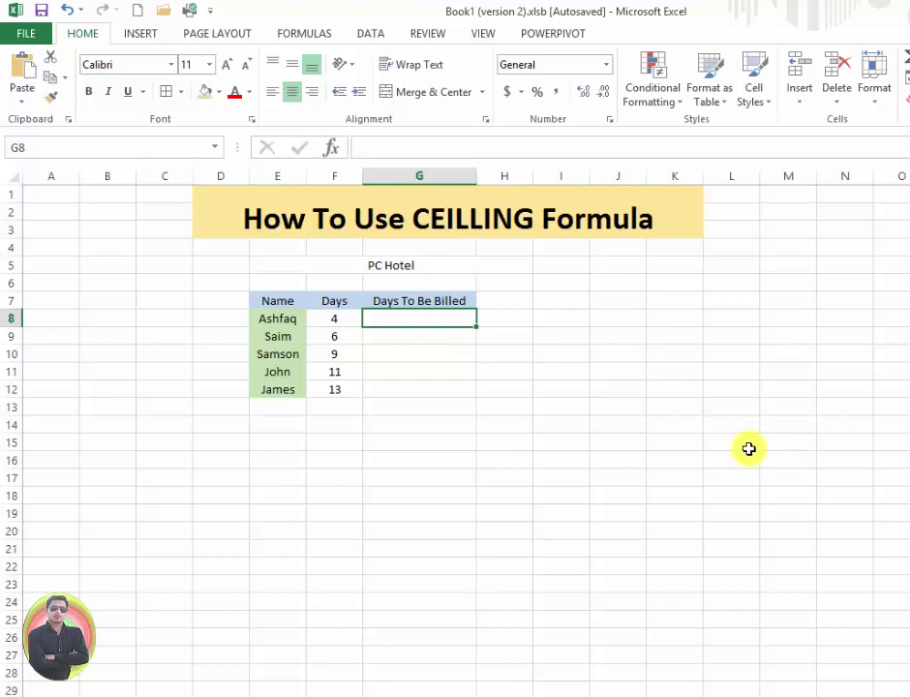
- Set the PC Hotel title in E5 to 48 pt
left_click(367, 263)
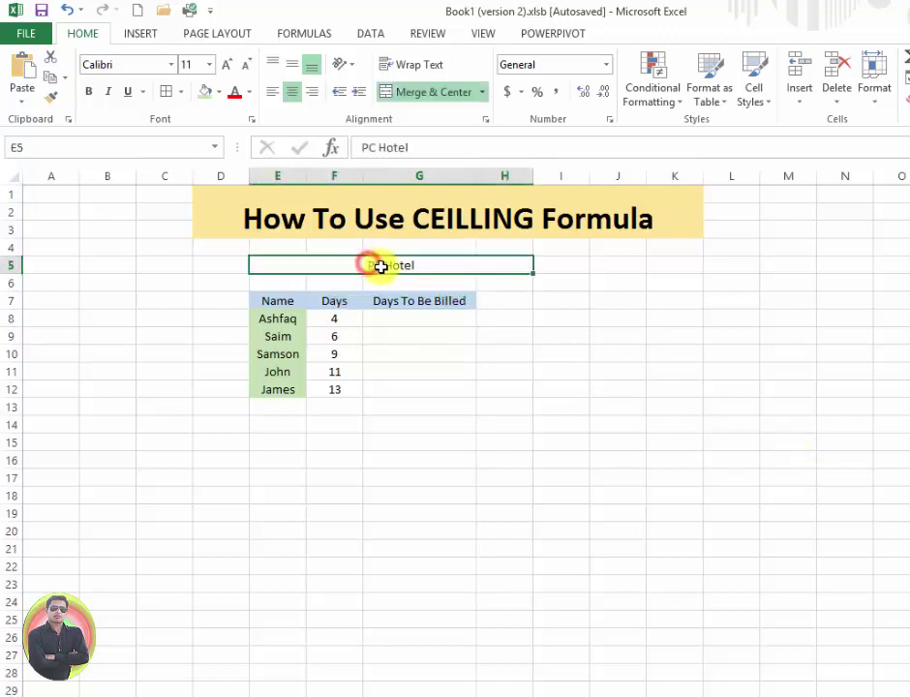
left_click(229, 66)
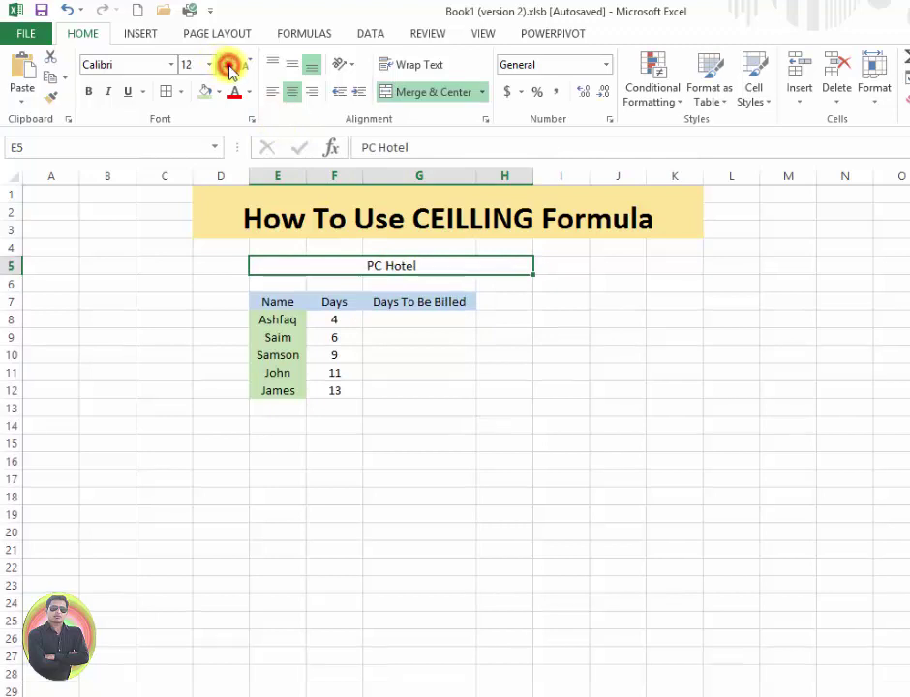
left_click(229, 66)
left_click(229, 66)
left_click(229, 66)
double_click(229, 66)
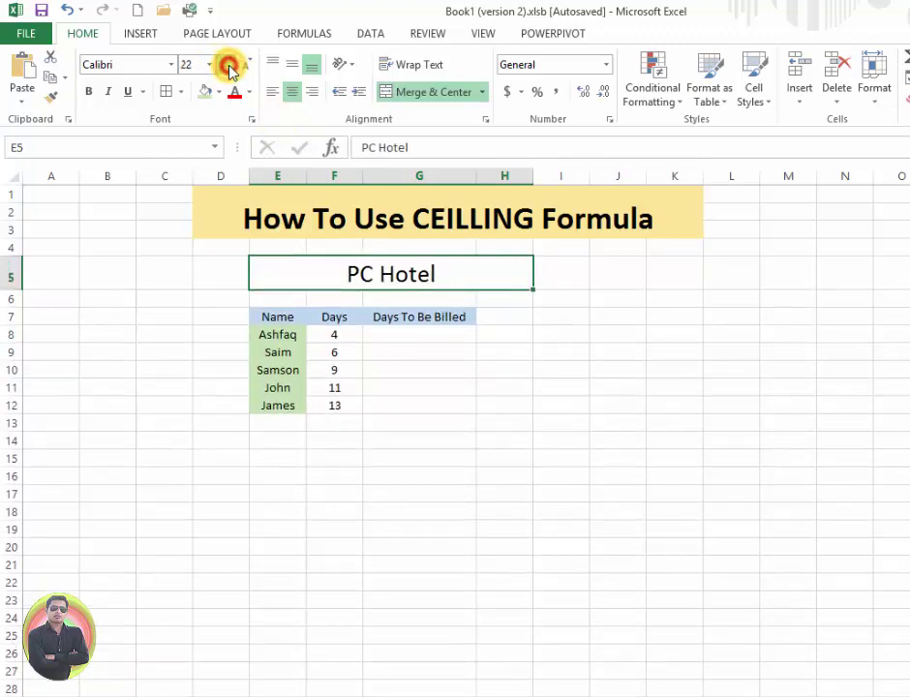
double_click(229, 65)
left_click(230, 66)
triple_click(229, 66)
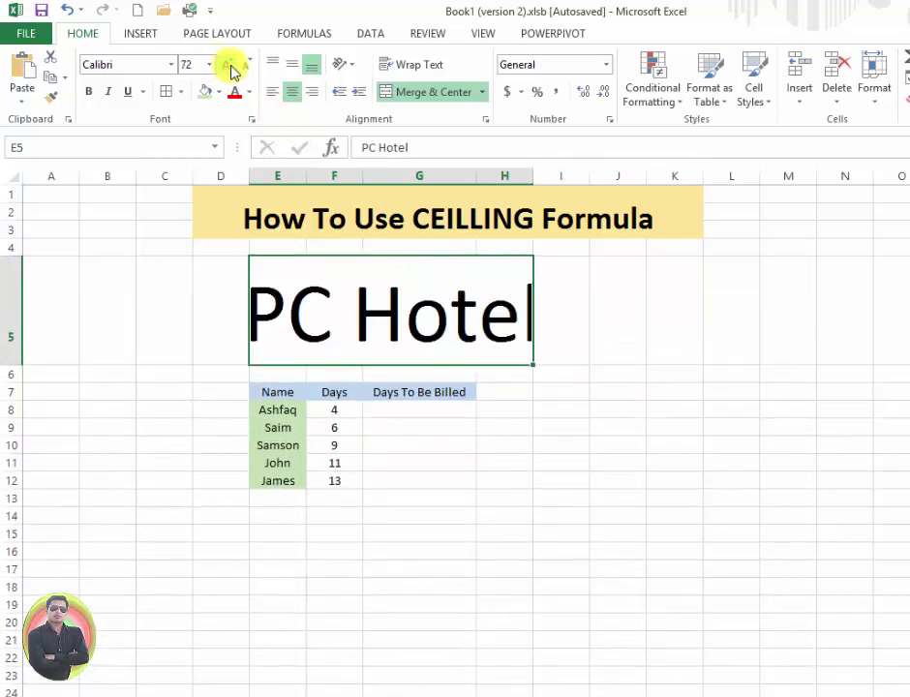
left_click(246, 65)
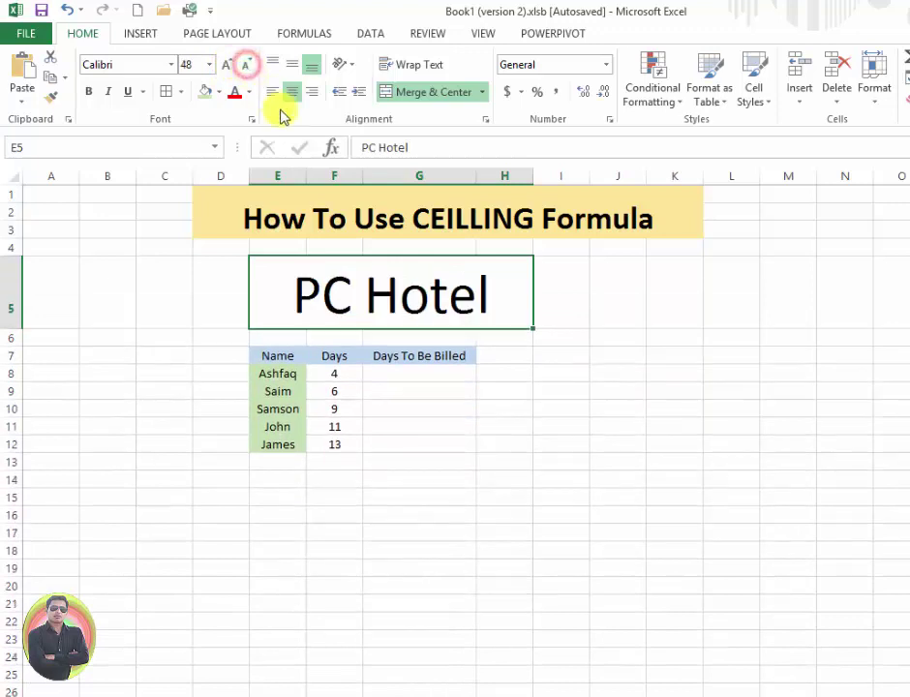
- Make the title bold with an orange fill
left_click(89, 92)
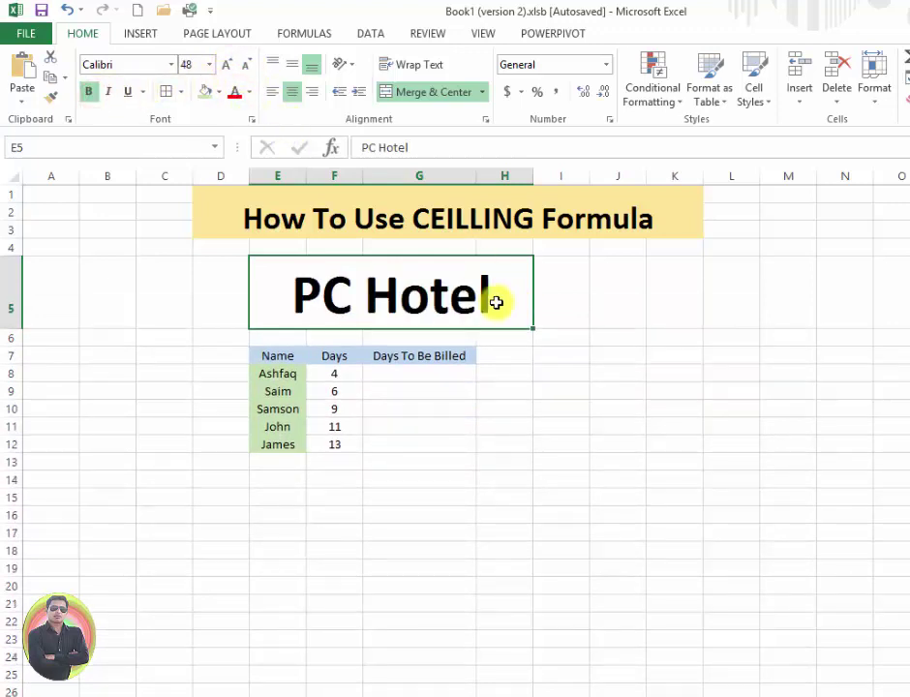
left_click(218, 92)
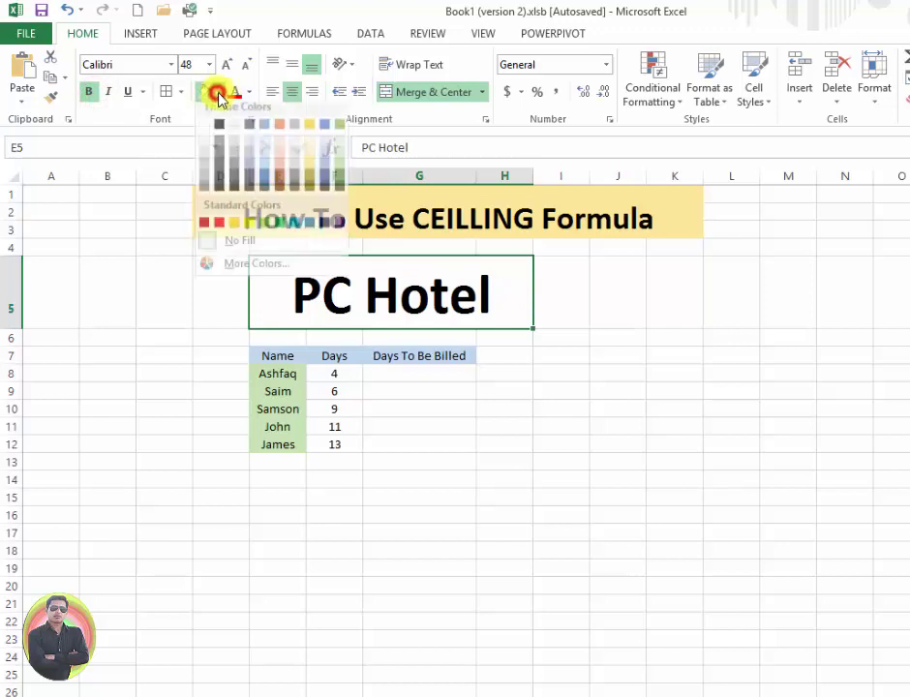
left_click(280, 175)
- Apply All Borders to the Name, Days, Days To Be Billed table E7:G12
left_click(415, 424)
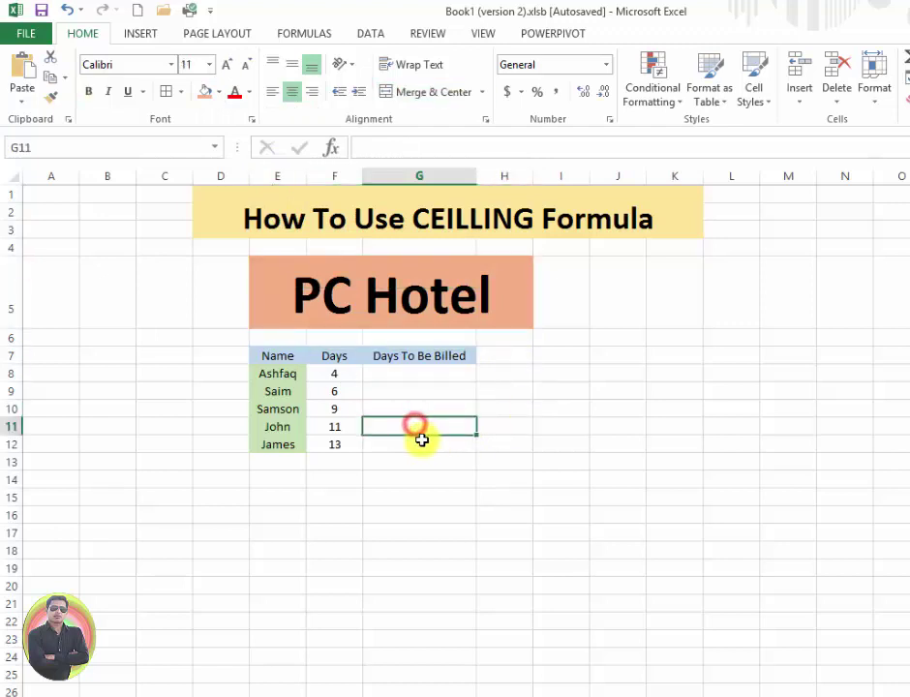
left_click_drag(253, 352, 446, 445)
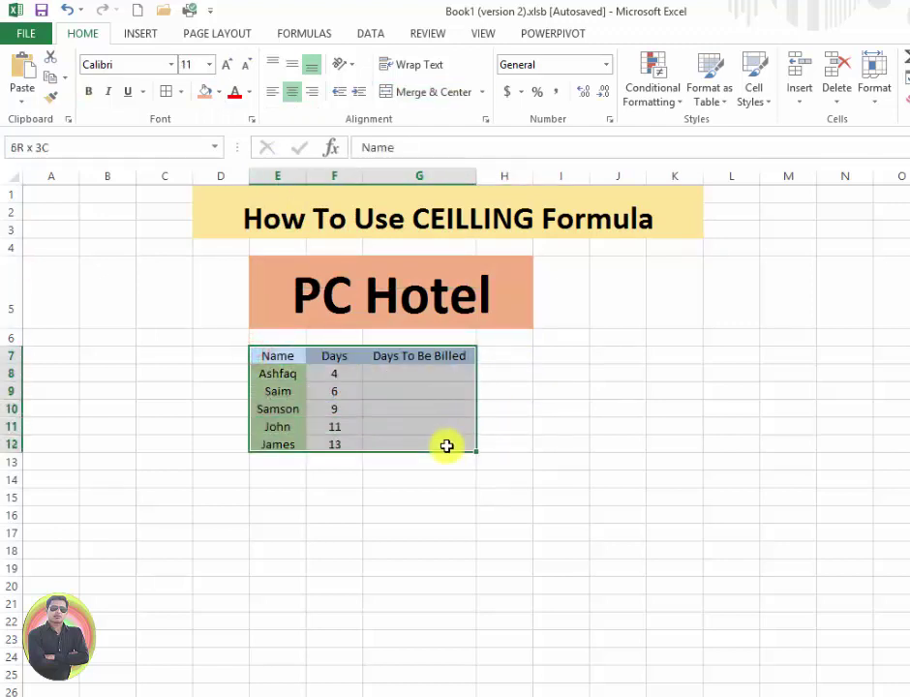
left_click(166, 91)
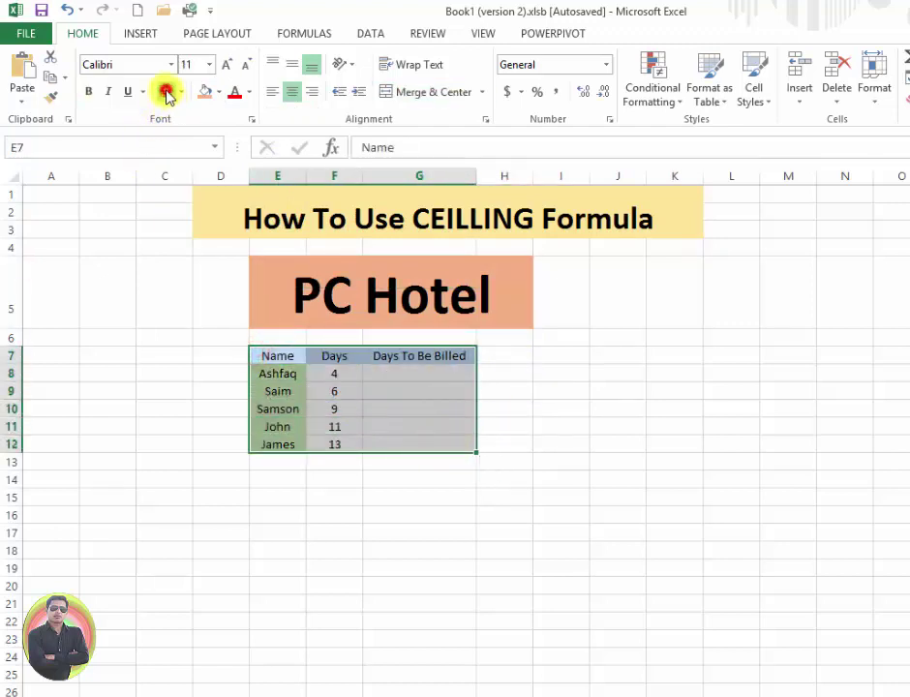
left_click(181, 91)
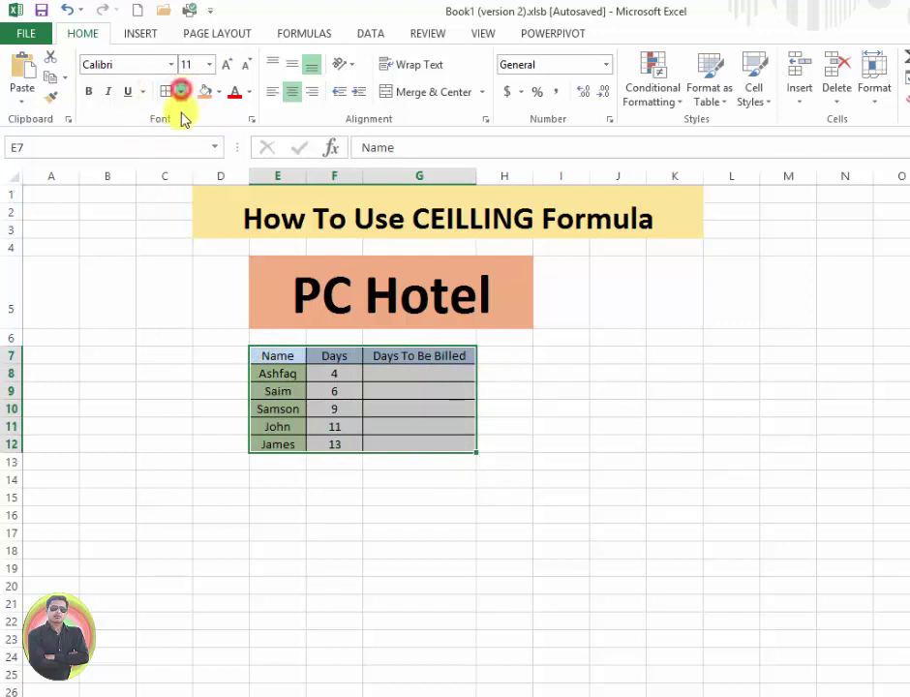
left_click(198, 243)
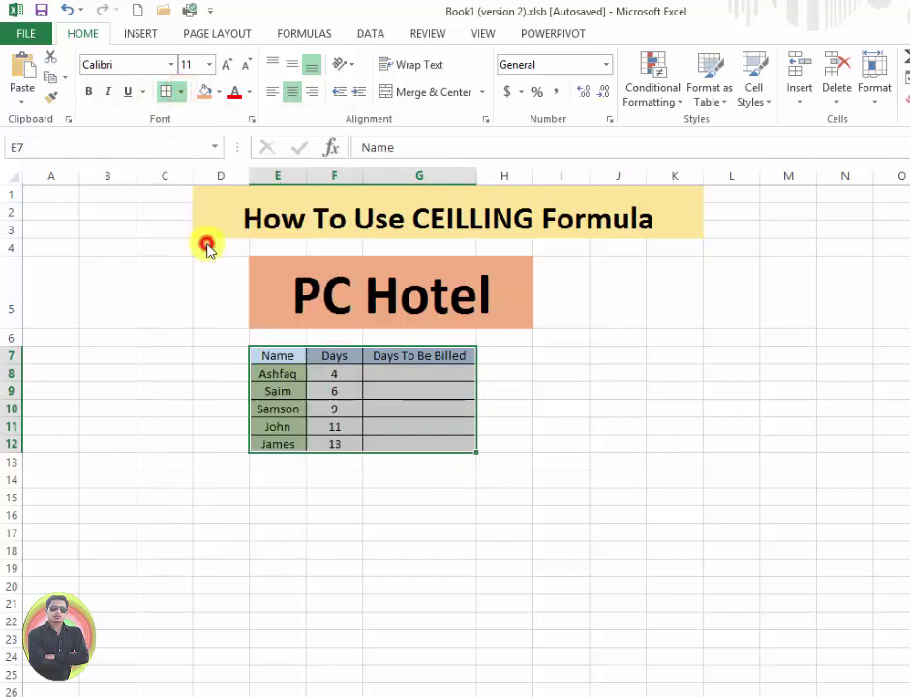
- Widen the Days To Be Billed and Name columns
left_click(431, 478)
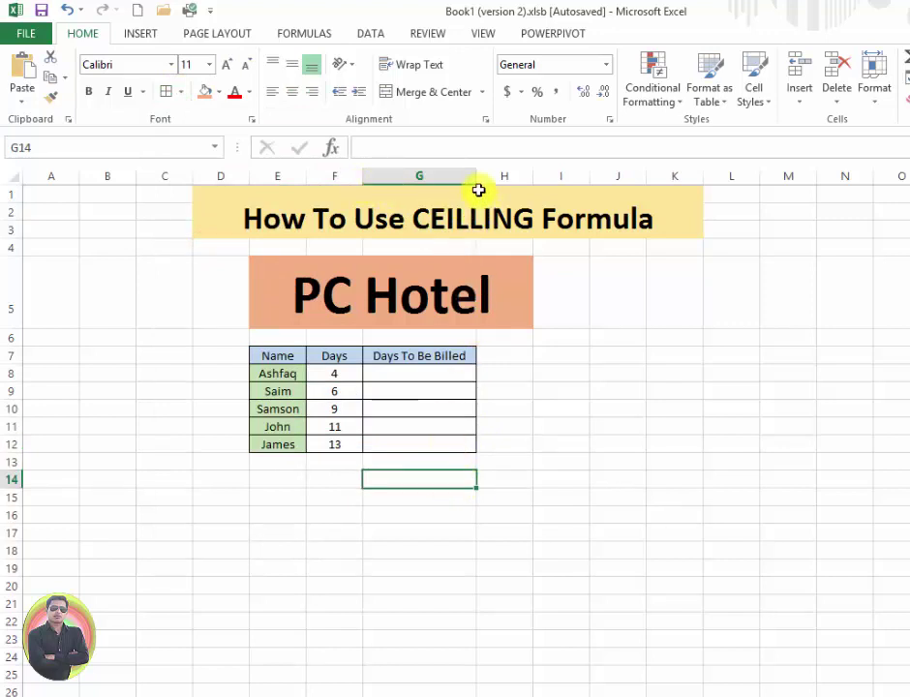
left_click_drag(476, 176, 505, 176)
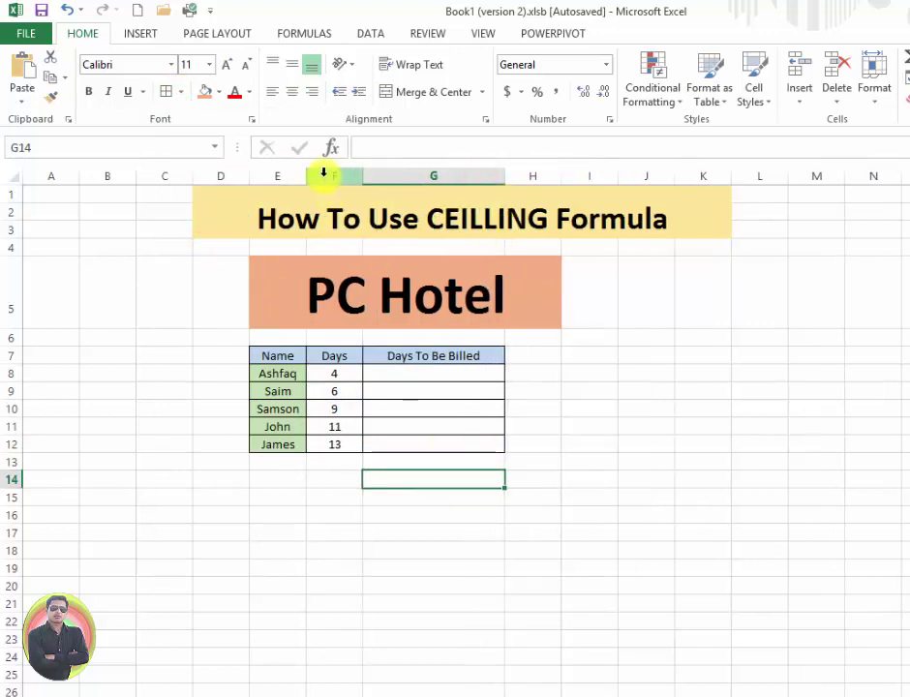
left_click_drag(306, 176, 333, 176)
left_click(386, 497)
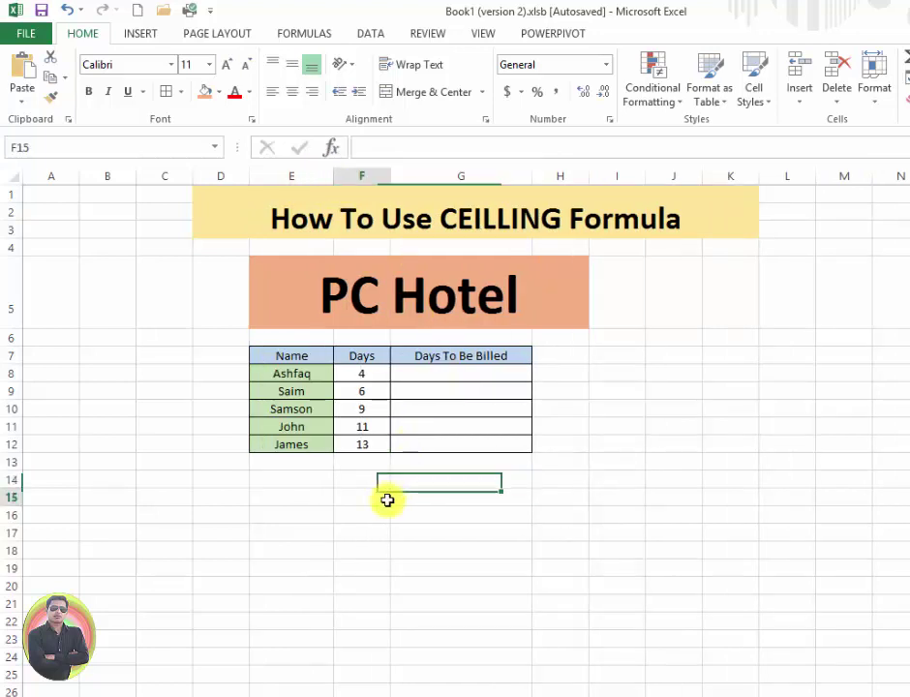
left_click(295, 373)
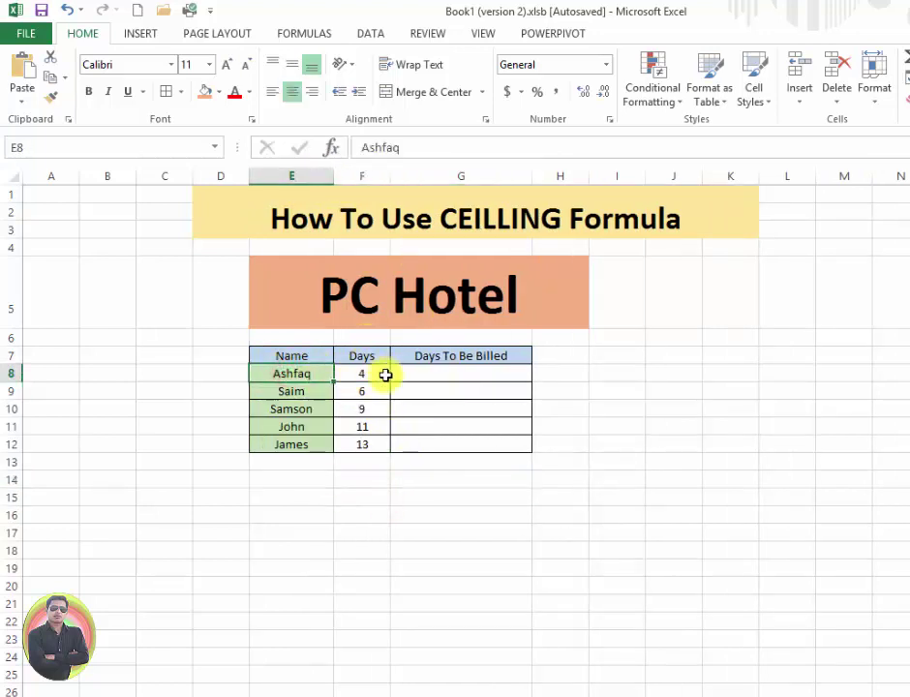
- Compare the stay days 4, 6 and 9 with the empty billed-days cells, ending on G8
left_click(303, 377)
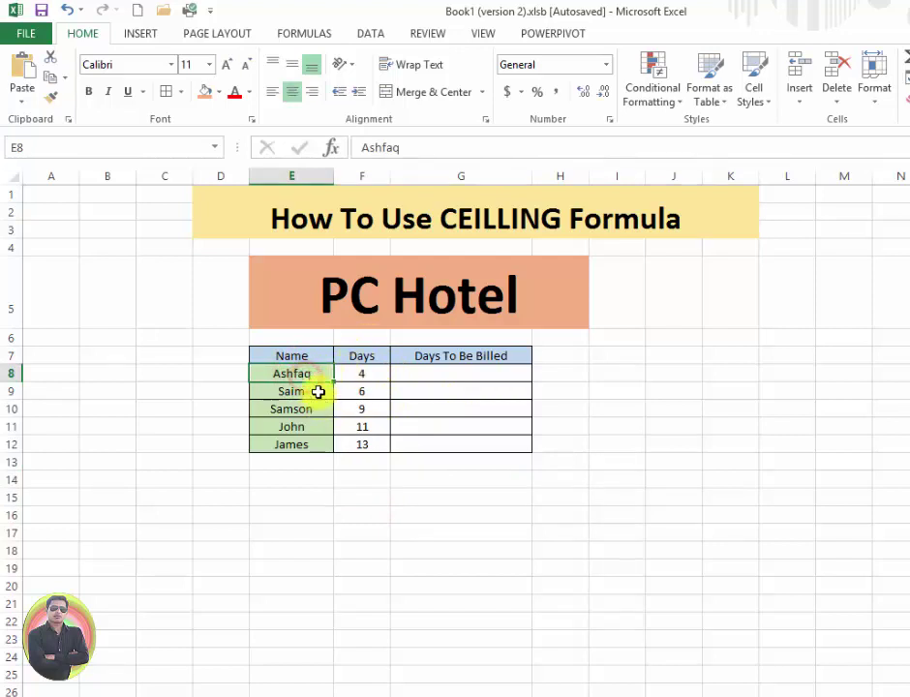
left_click(434, 372)
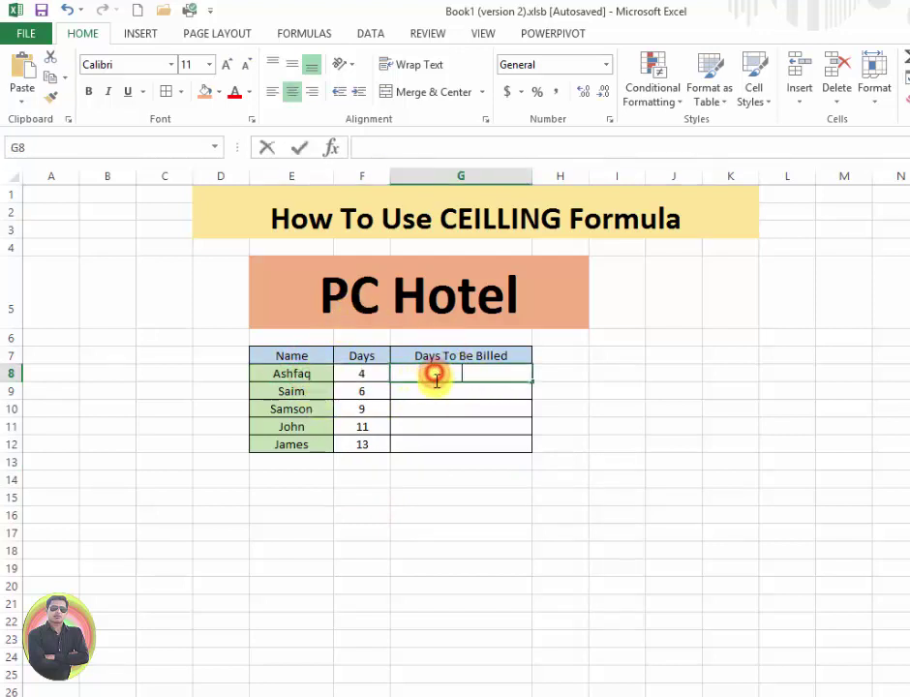
double_click(433, 373)
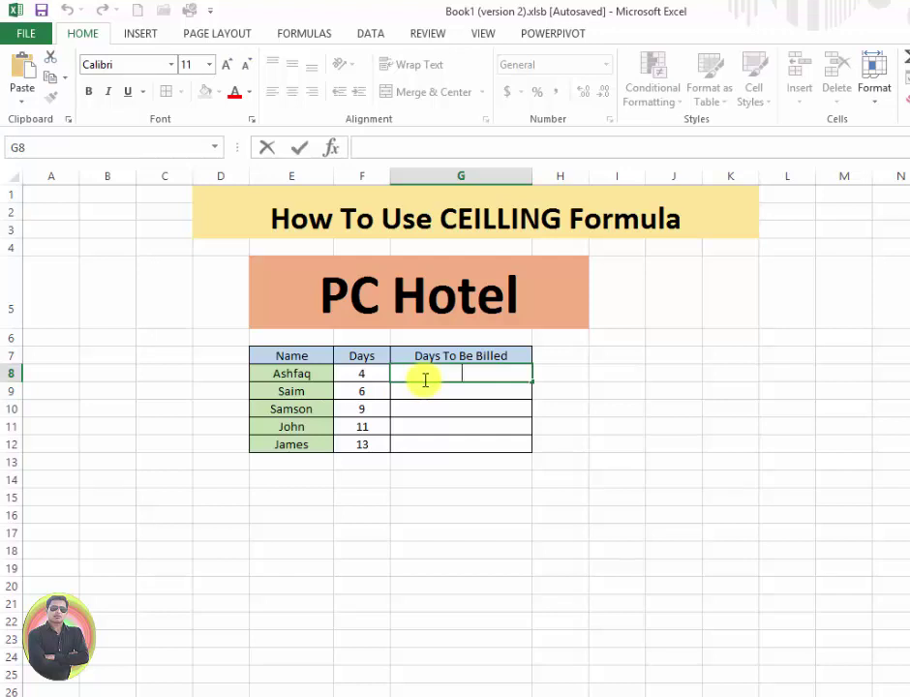
left_click(363, 376)
left_click(425, 373)
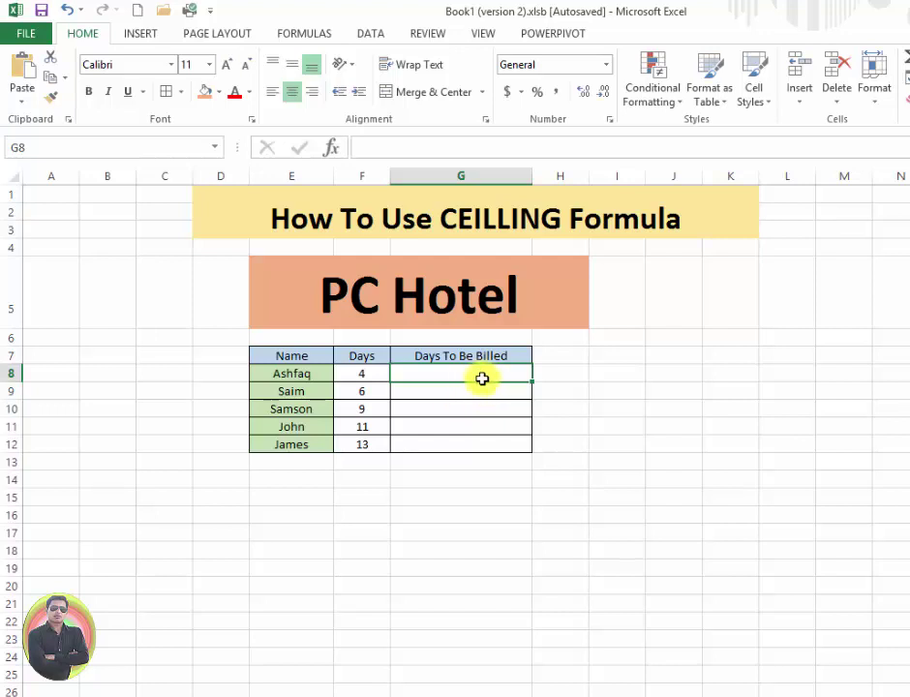
left_click(356, 391)
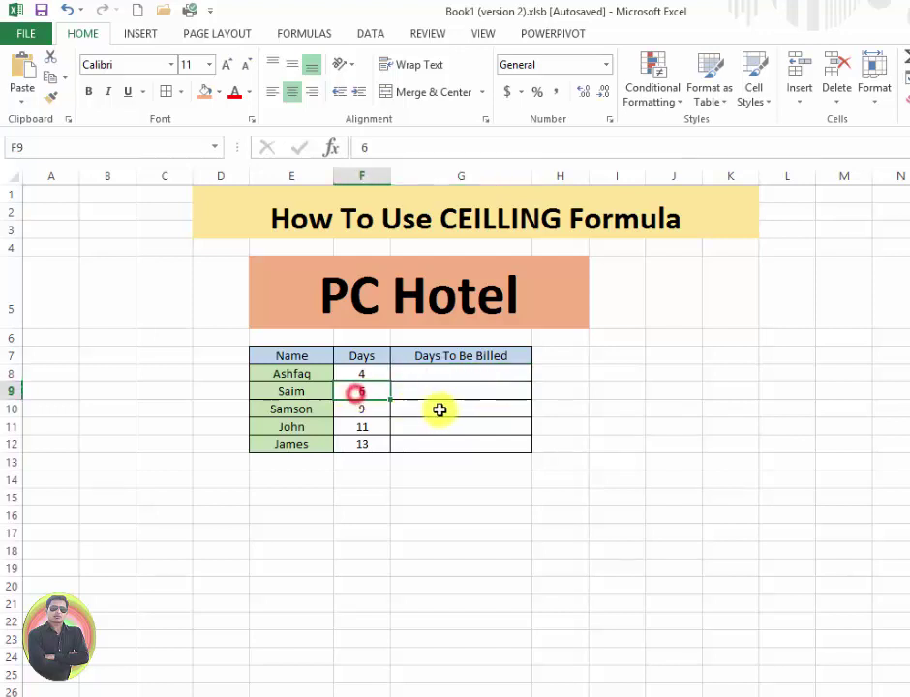
left_click(465, 398)
left_click(367, 412)
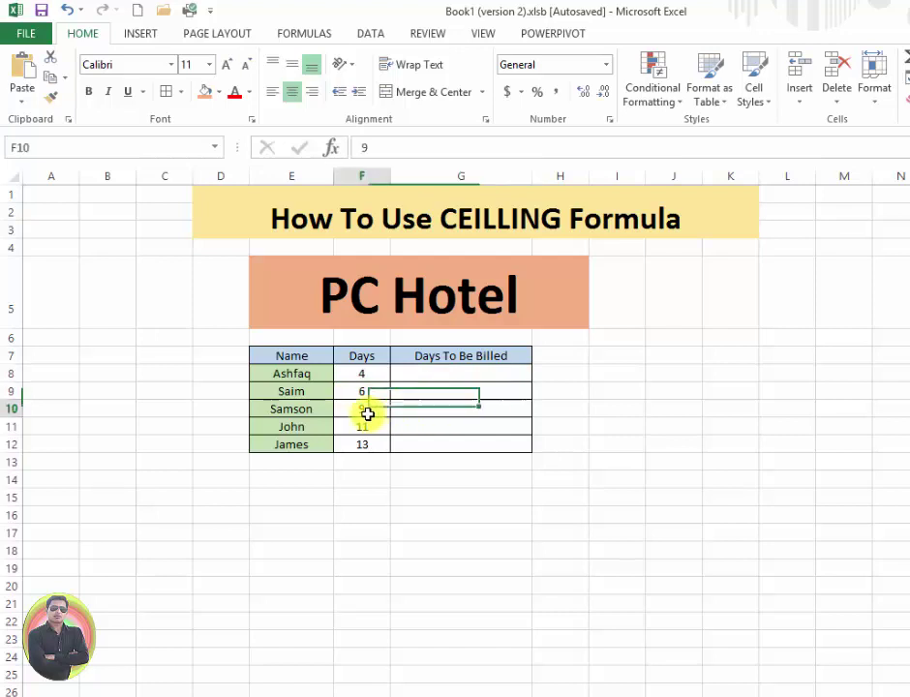
left_click(455, 413)
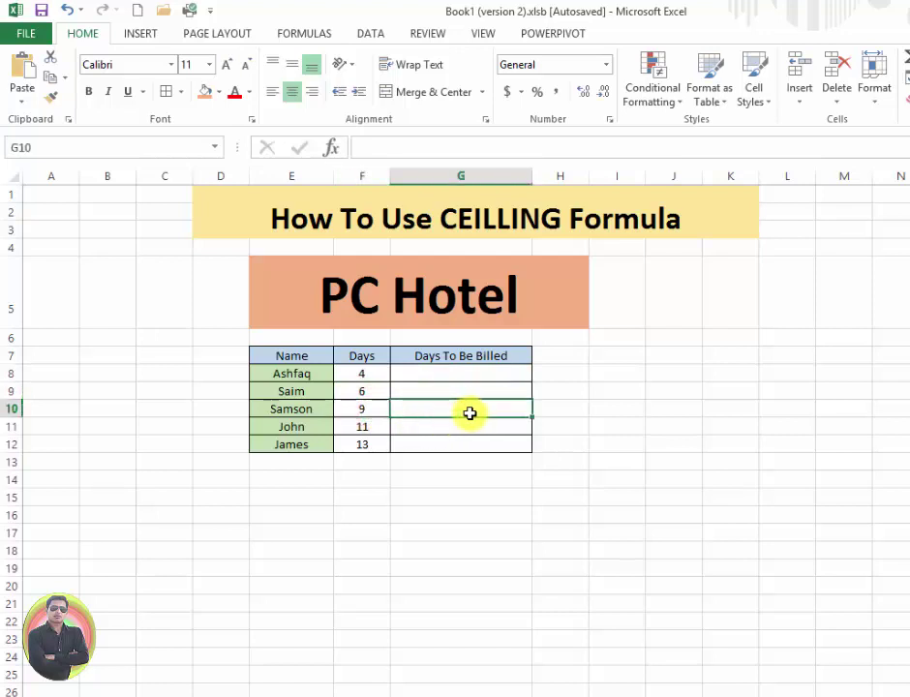
left_click(357, 409)
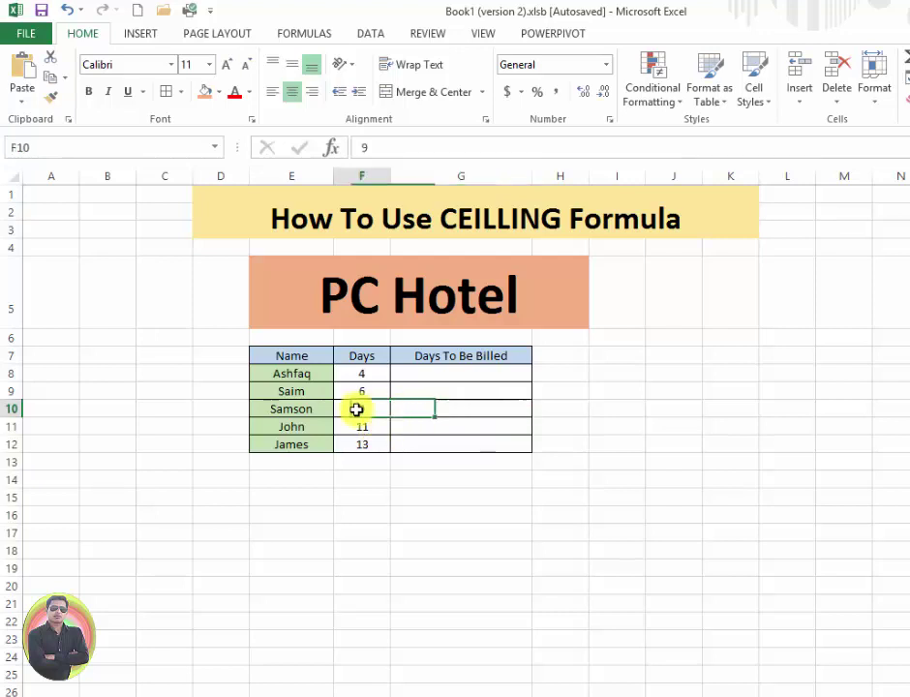
left_click(361, 374)
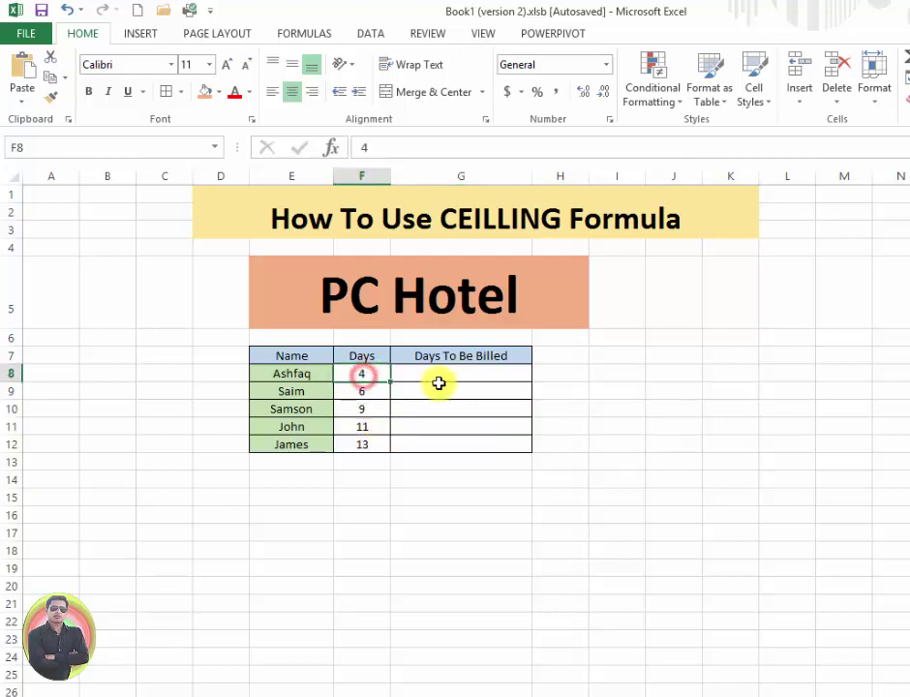
left_click(436, 377)
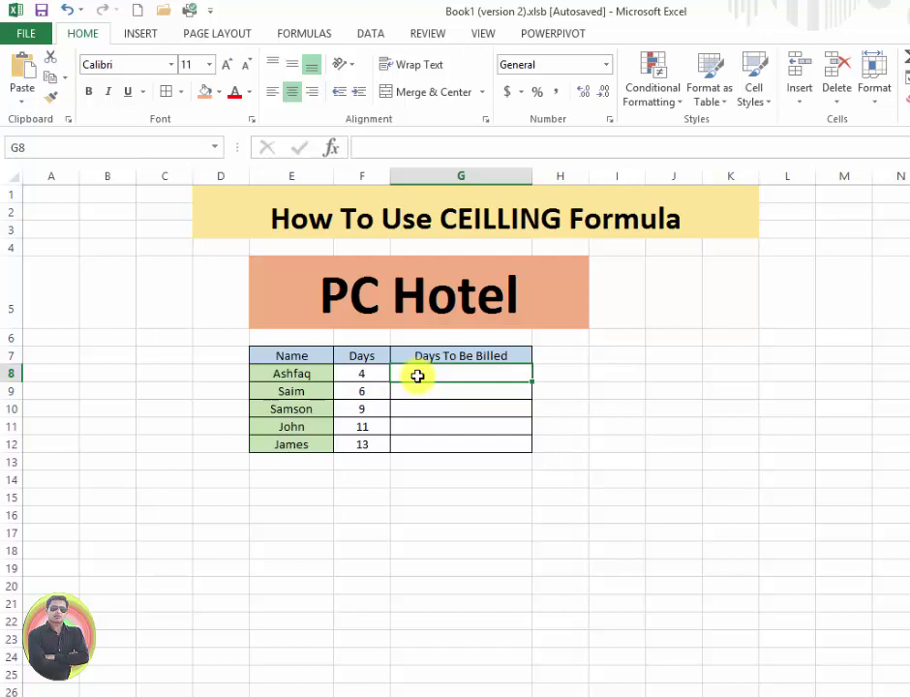
- Enter =CEILING(F8,7) in G8 so the first guest's 4 days bill as 7
type("=")
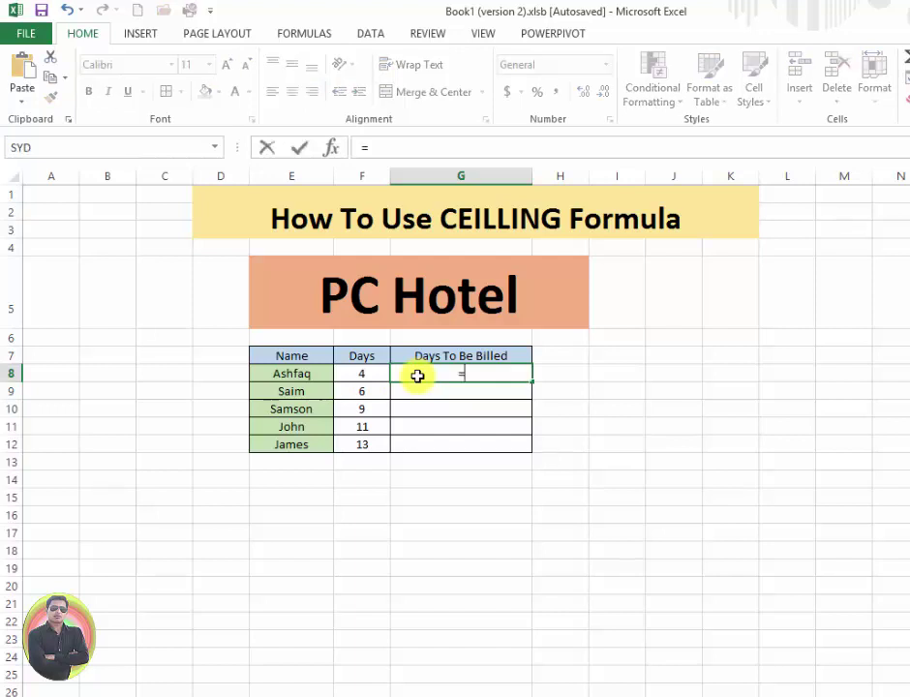
type("ce")
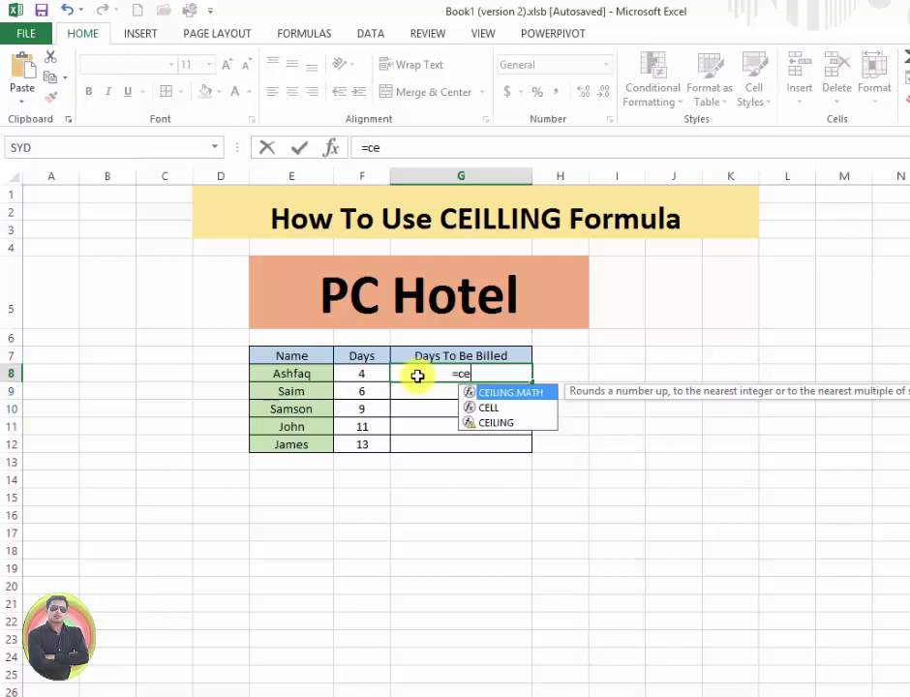
type("i")
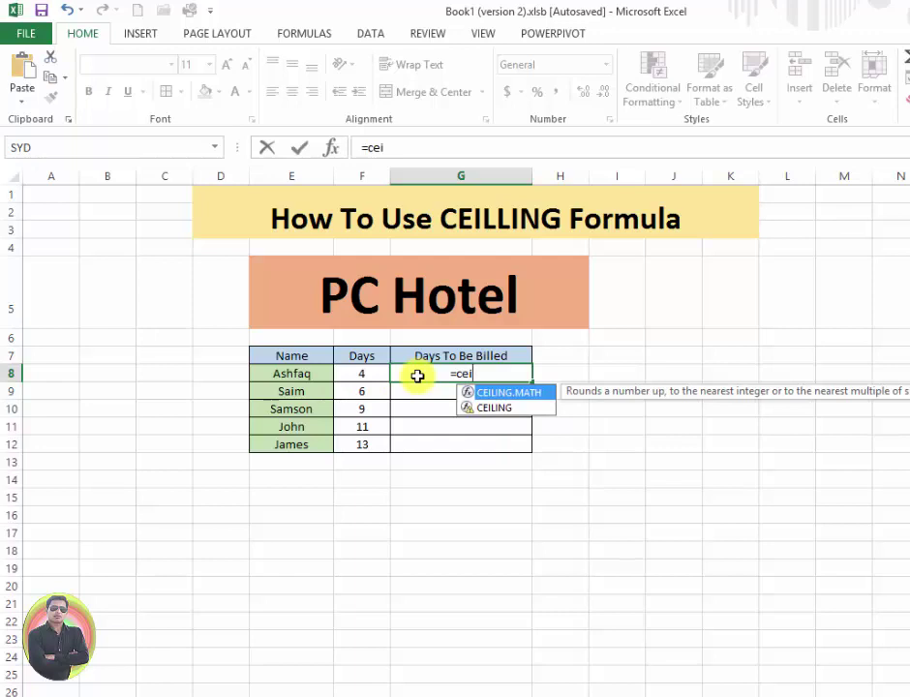
type("l")
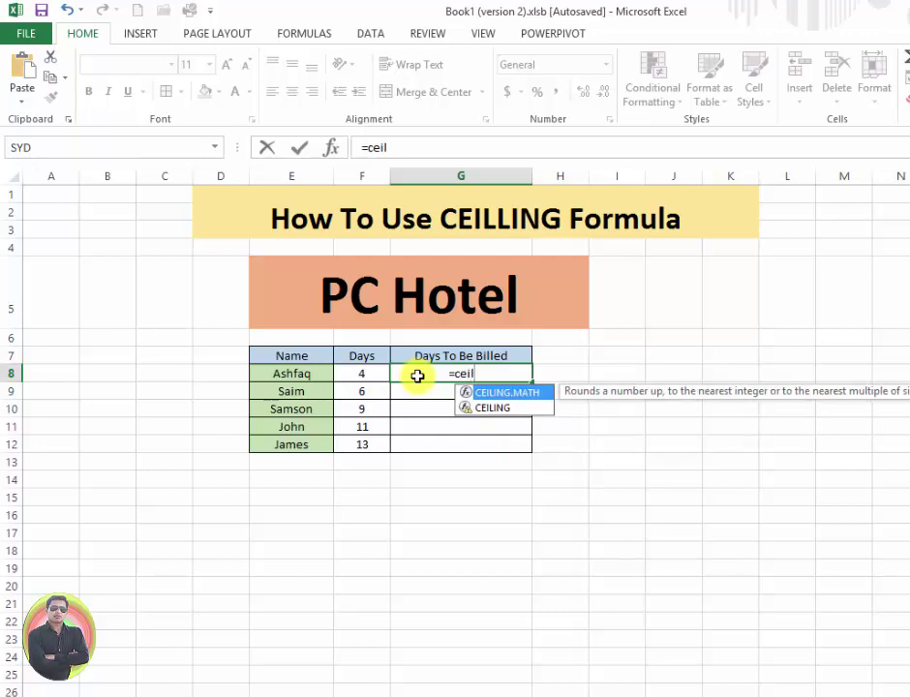
type("l")
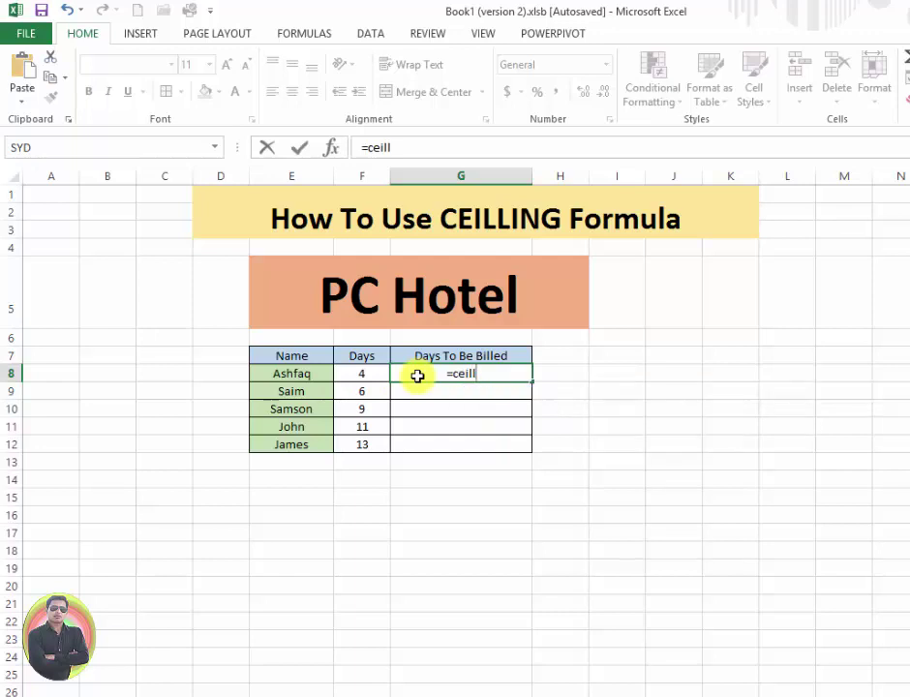
key("BackSpace")
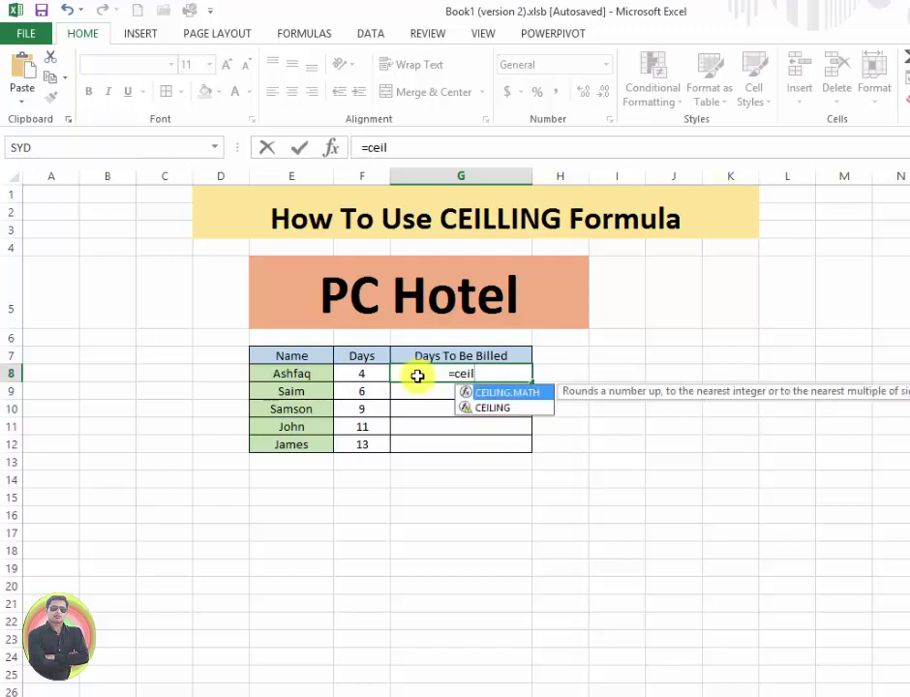
key("Down")
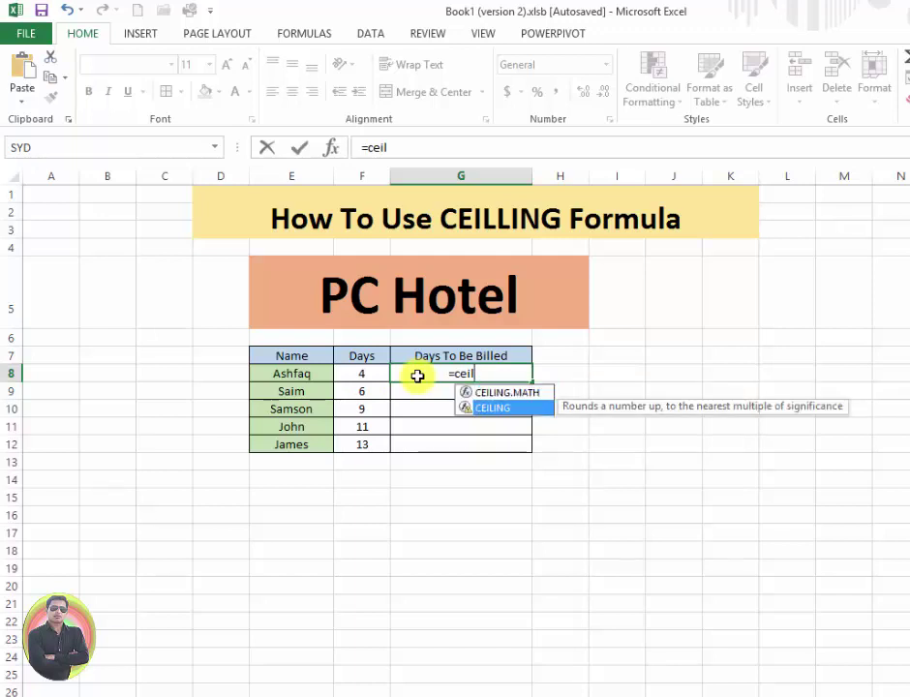
key("Tab")
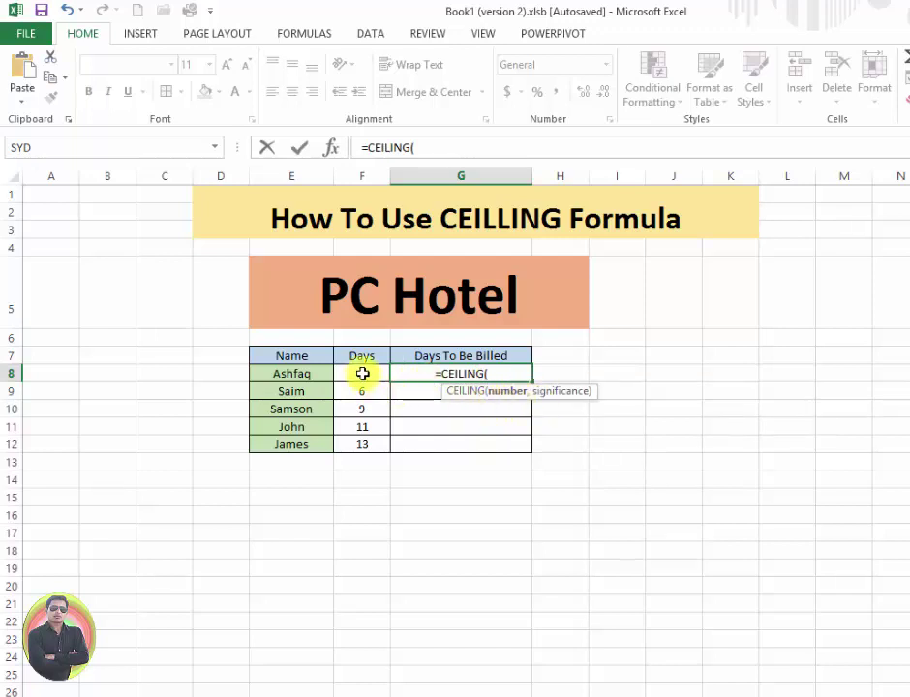
left_click_drag(362, 373, 362, 372)
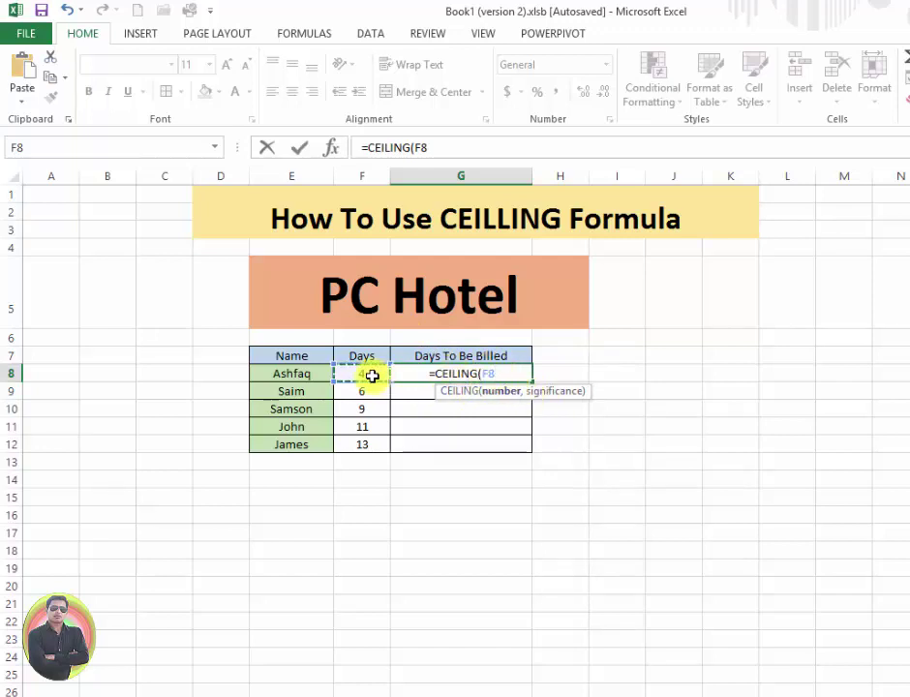
type(",")
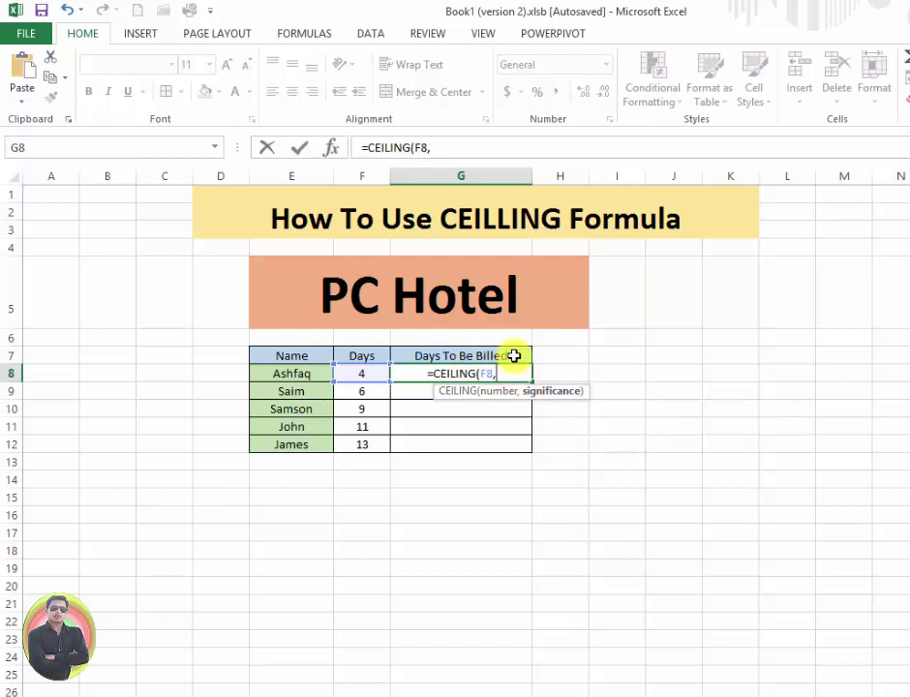
type("7")
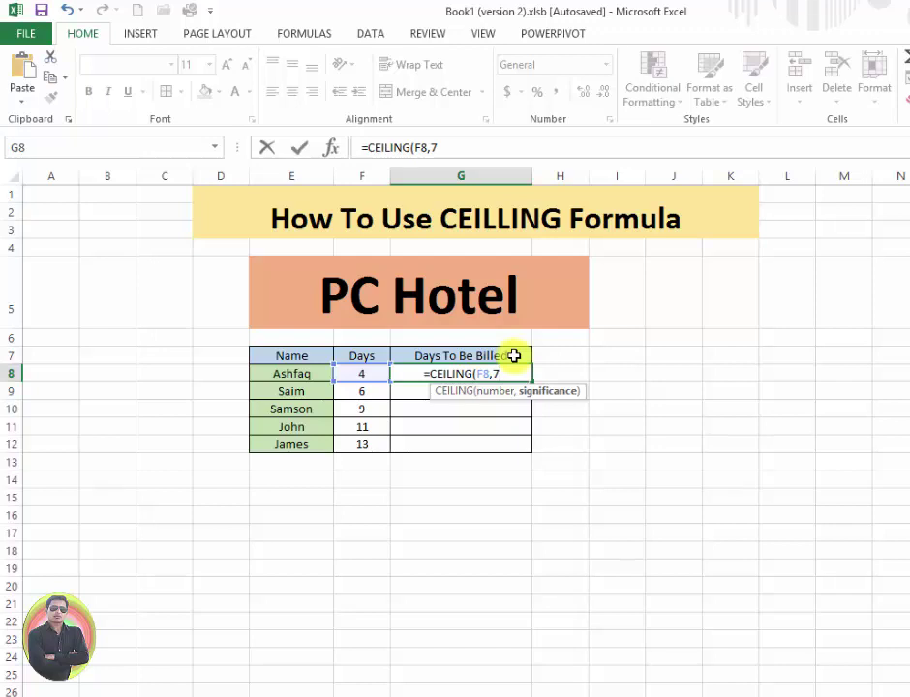
key("Return")
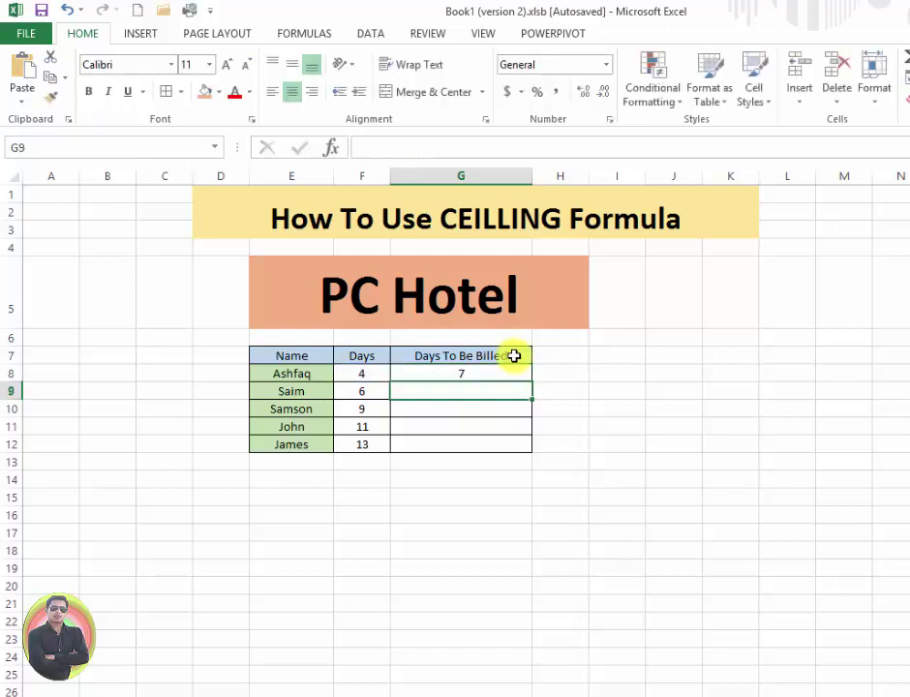
- Fill the =CEILING(F8,7) formula from G8 down to G12
left_click(463, 373)
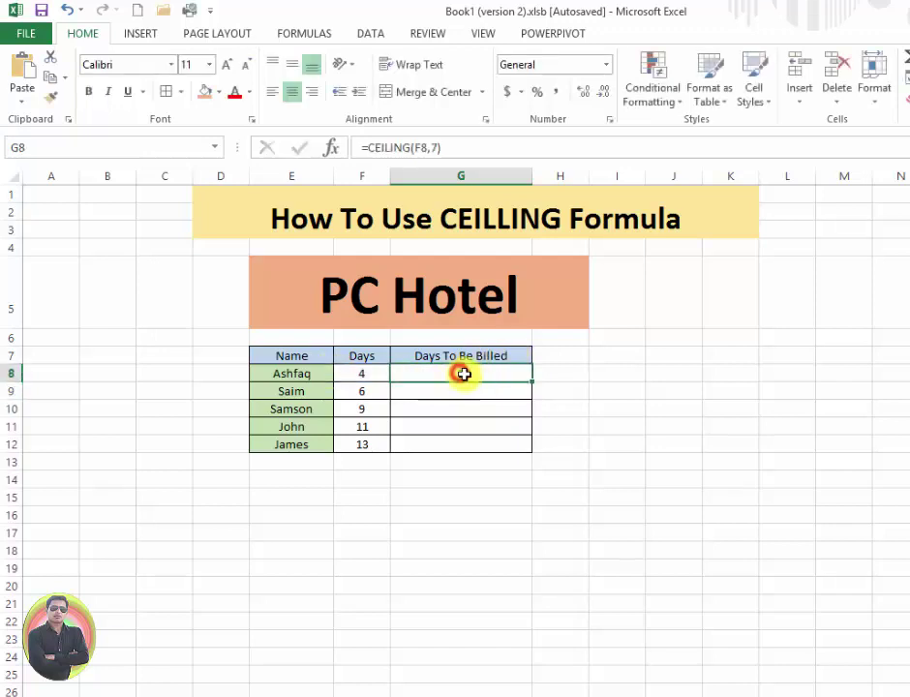
left_click_drag(531, 377, 528, 450)
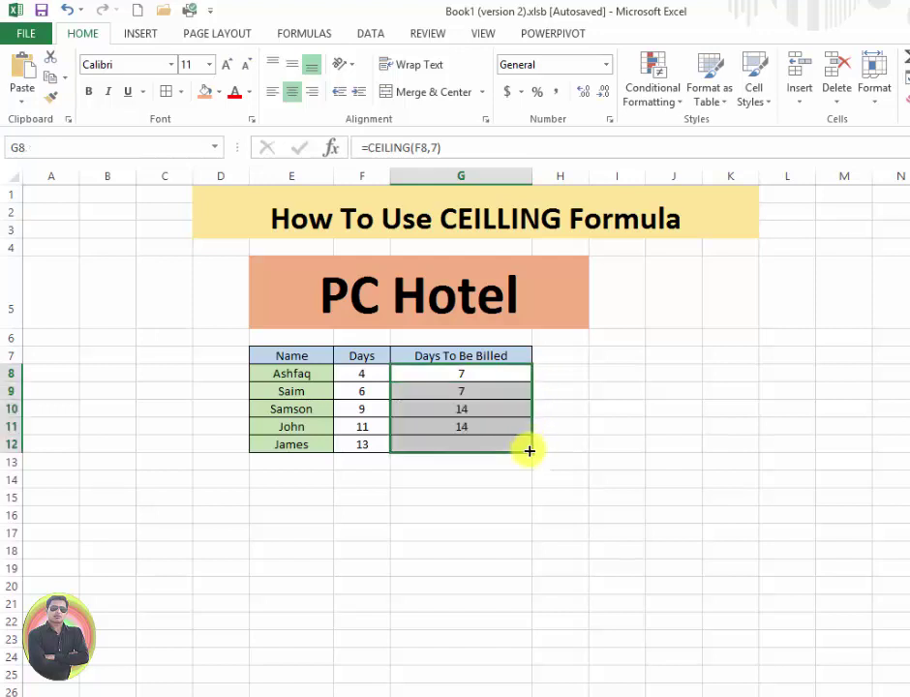
left_click(495, 466)
- Check the days 9, 11, 13 against their rounded results and fill down again
left_click(466, 373)
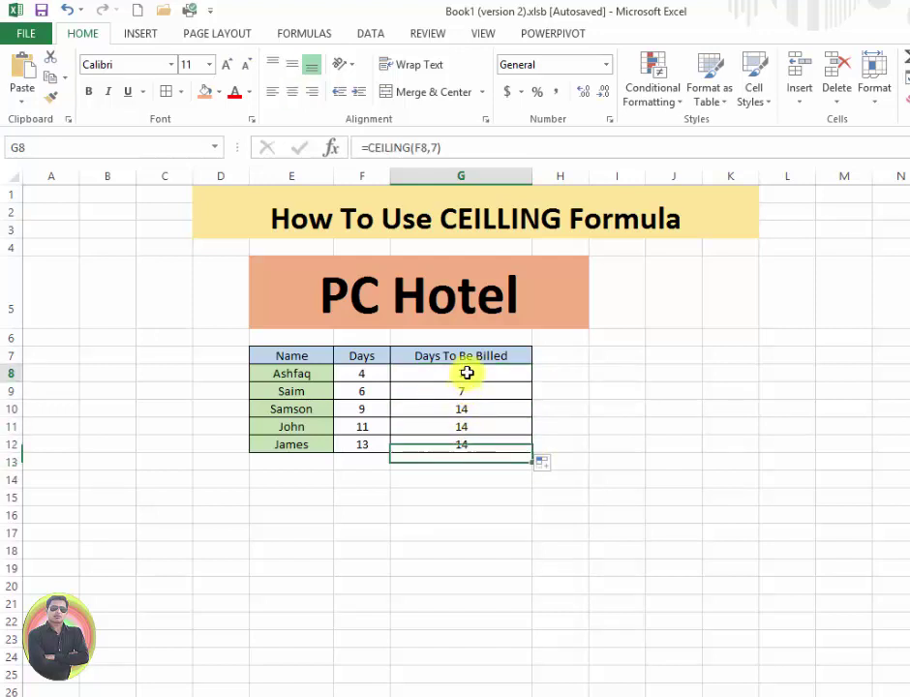
left_click(370, 410)
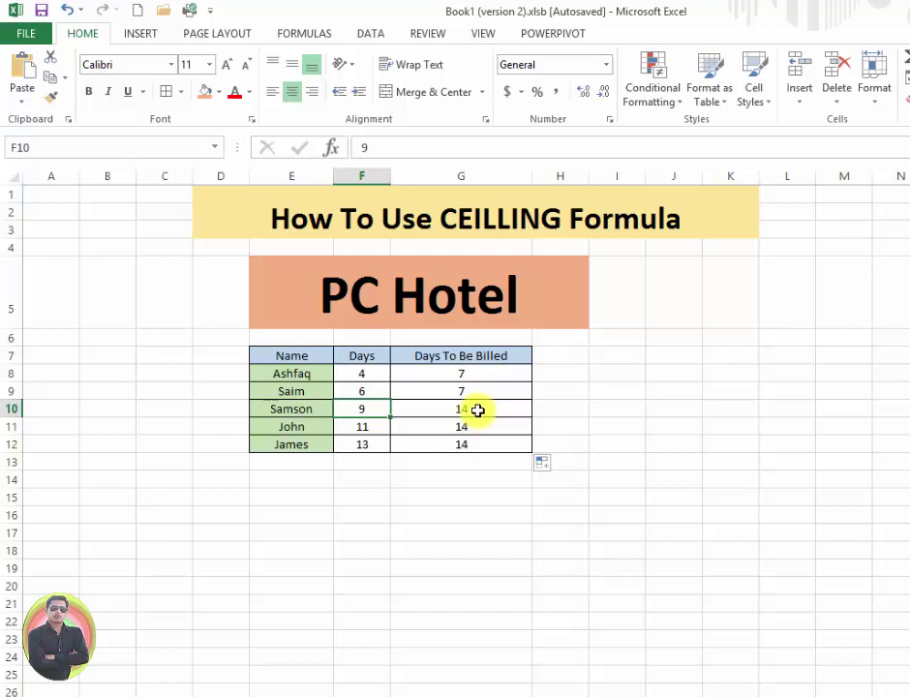
left_click(478, 411)
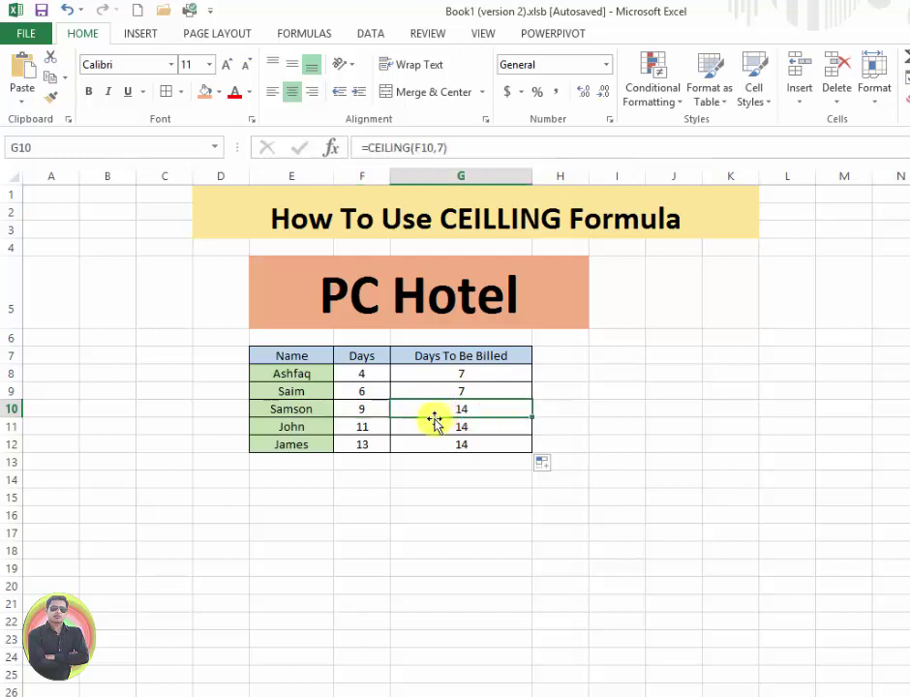
left_click(365, 427)
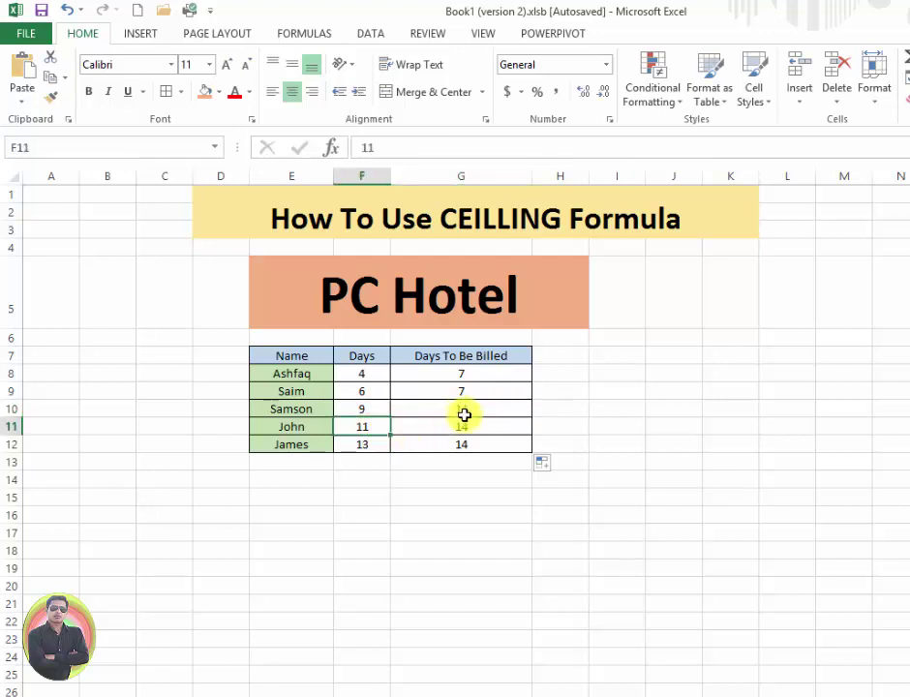
left_click(465, 421)
left_click(383, 442)
left_click(459, 443)
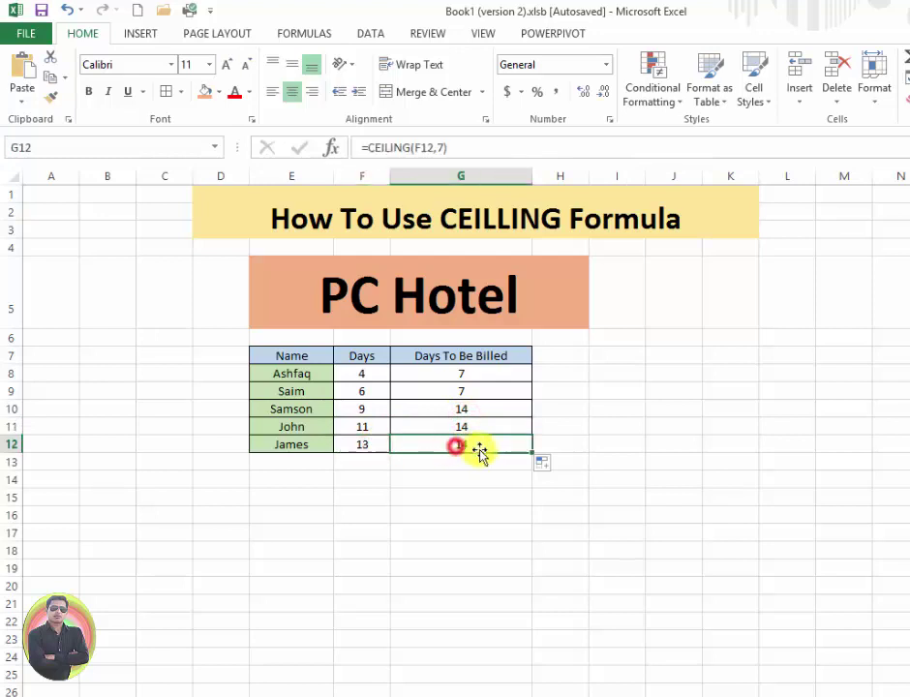
left_click(370, 406)
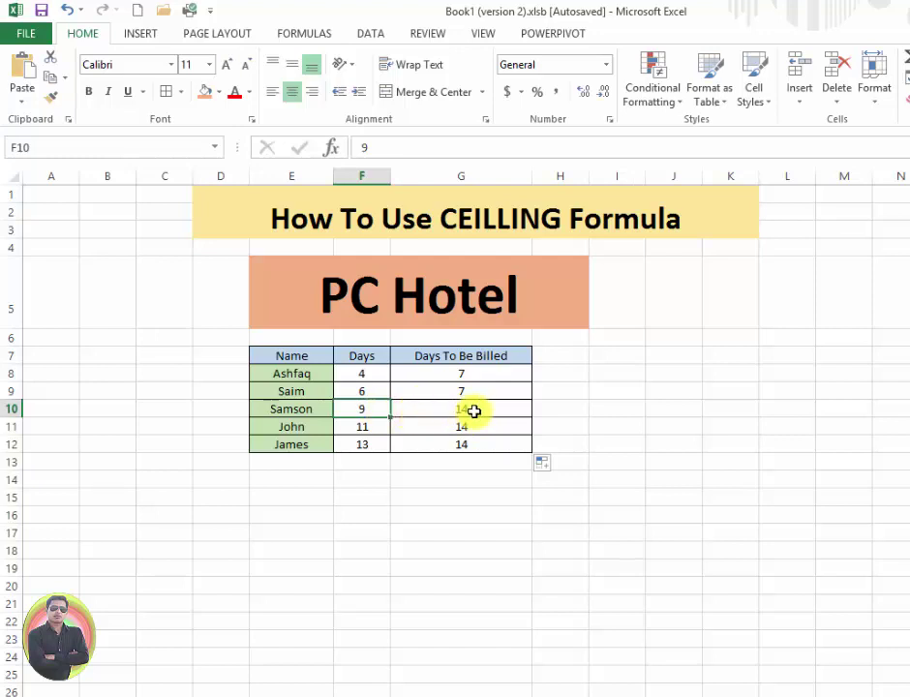
left_click(469, 374)
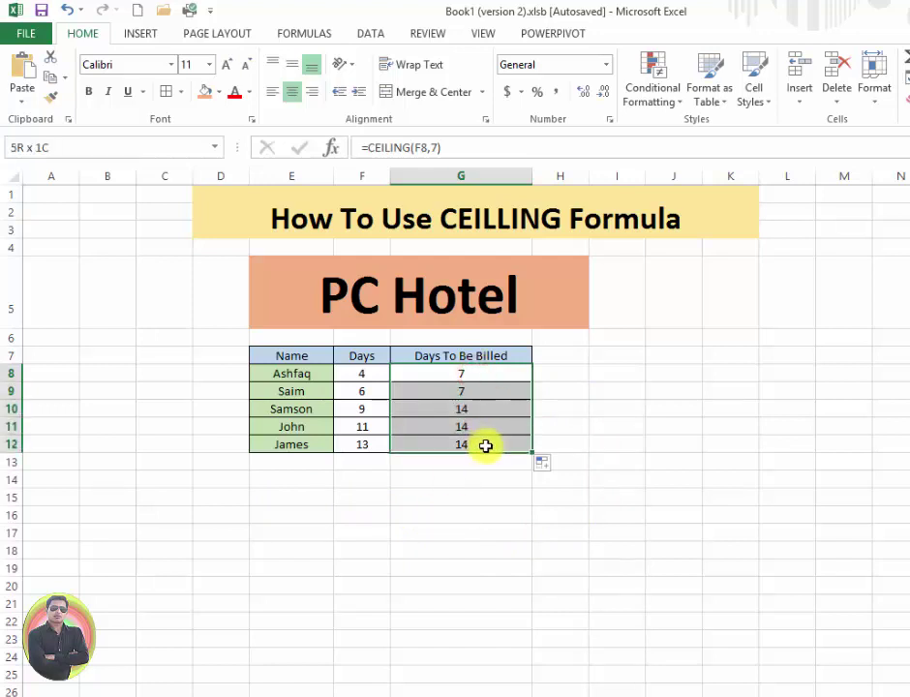
left_click_drag(480, 409, 485, 445)
- Clear the filled results and enter =CEILING(F8,11) in G8, showing 11
key("Delete")
left_click(487, 535)
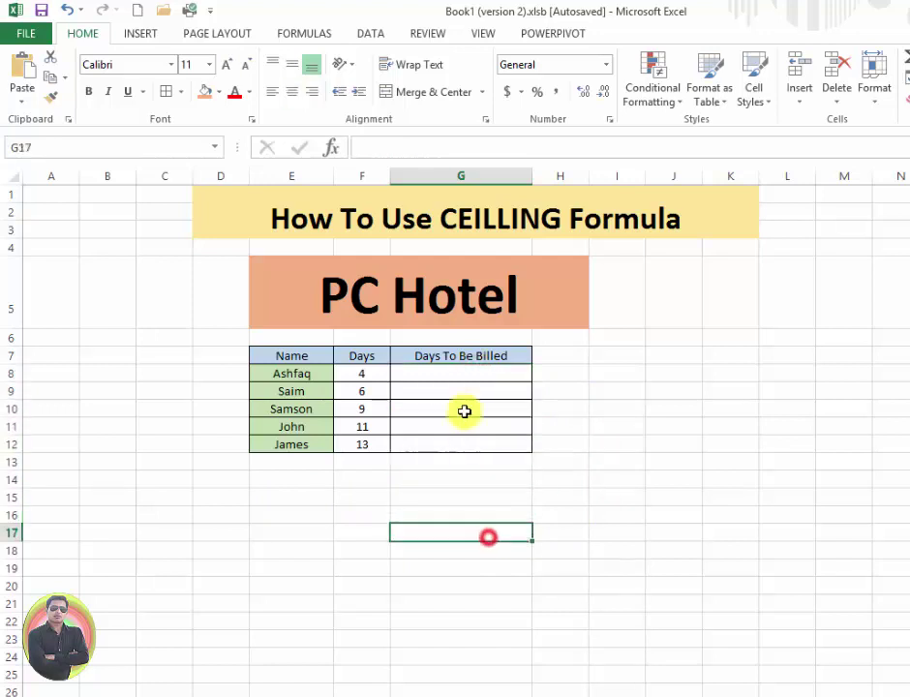
left_click(455, 370)
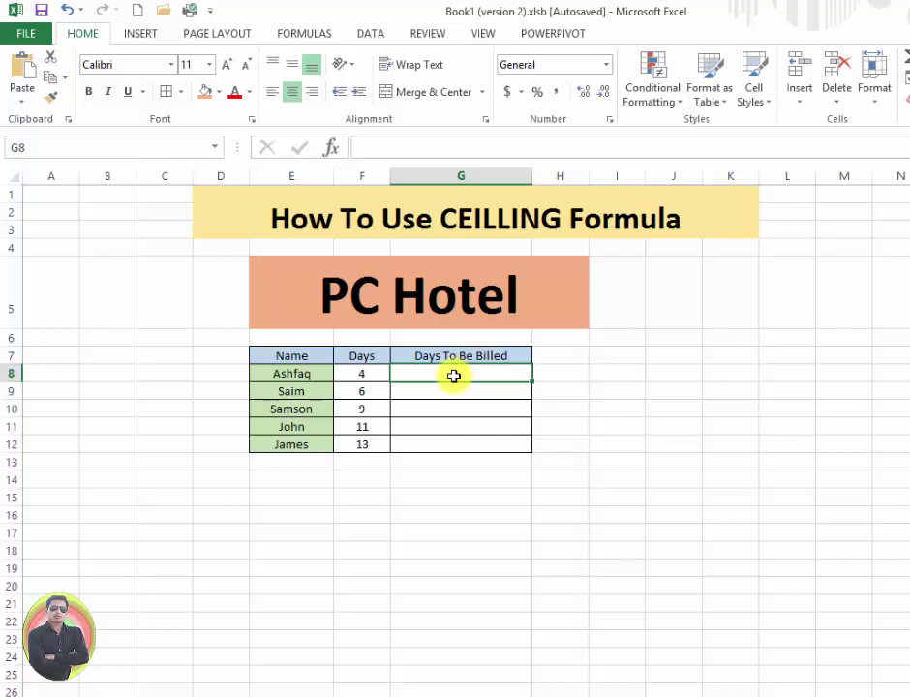
type("=c")
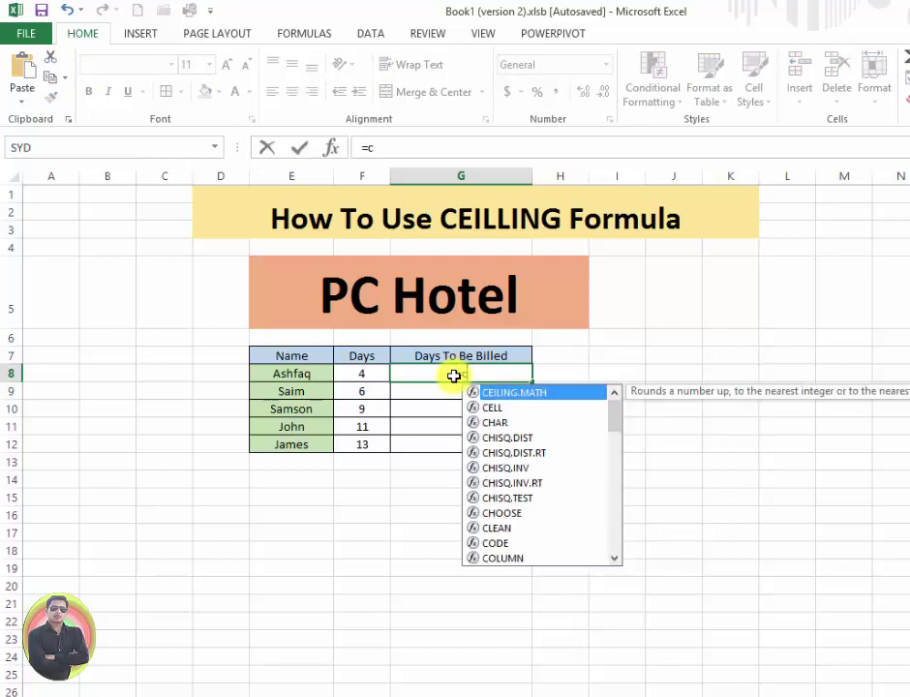
type("ei")
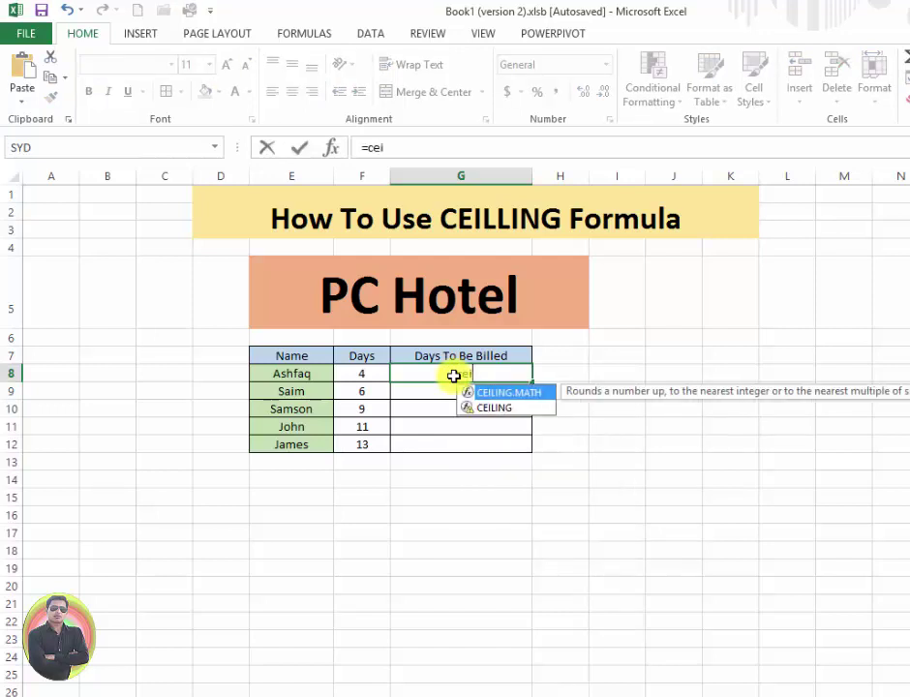
key("Down")
key("Tab")
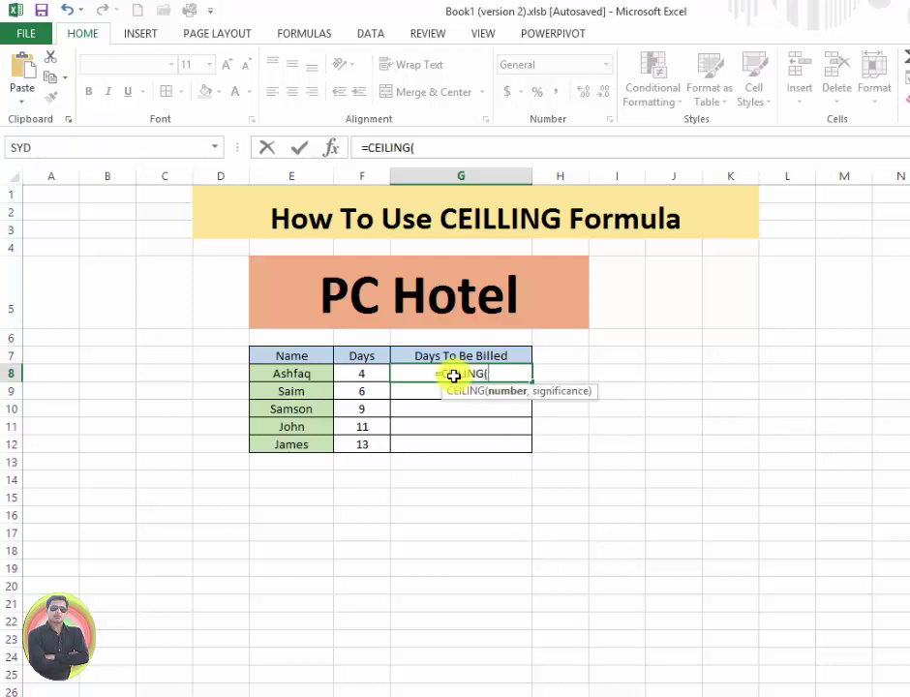
left_click(365, 374)
type(",")
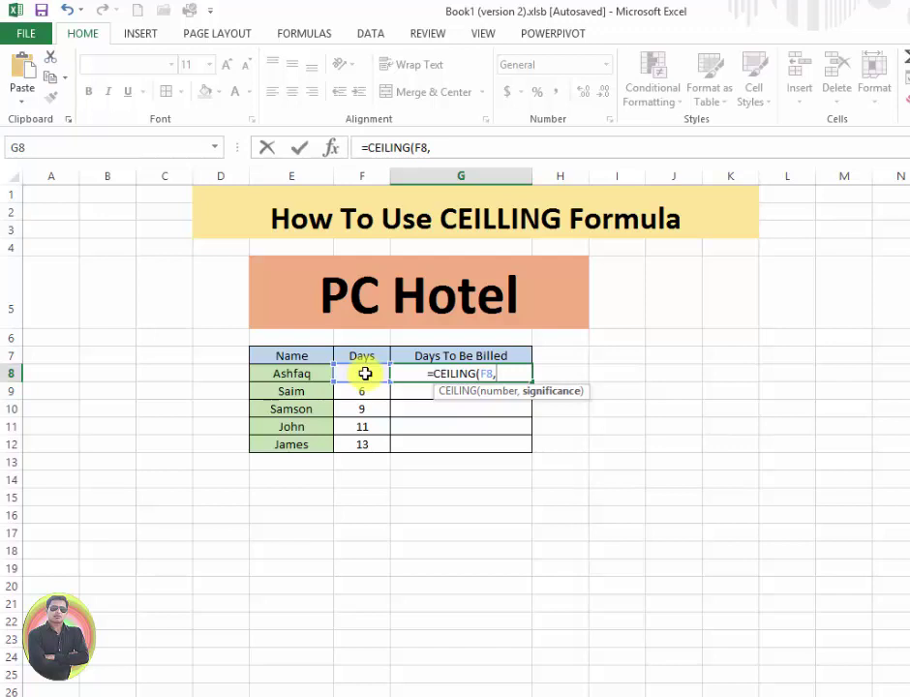
type("11")
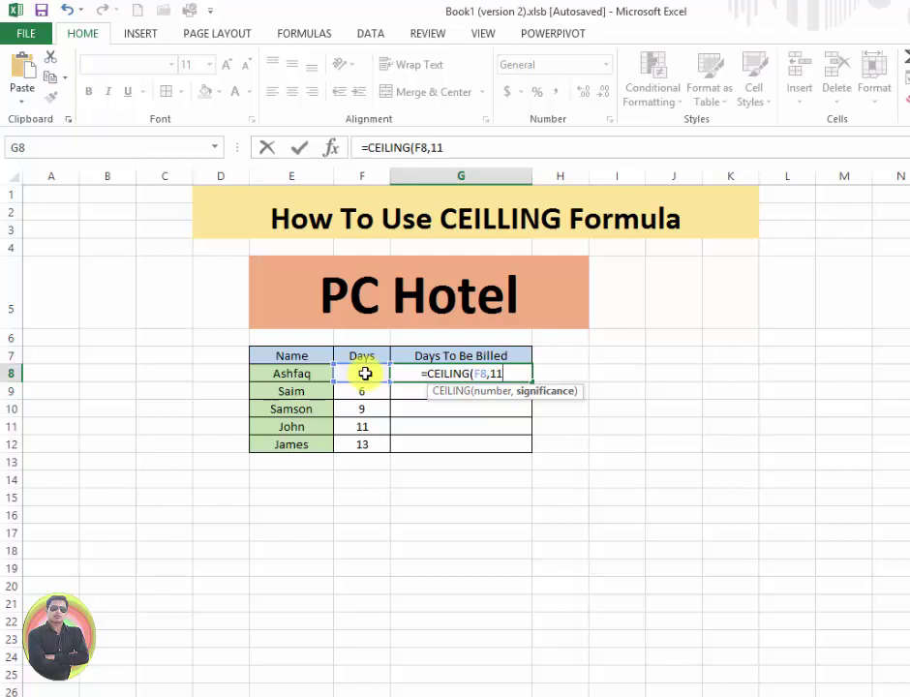
type(")")
key("Return")
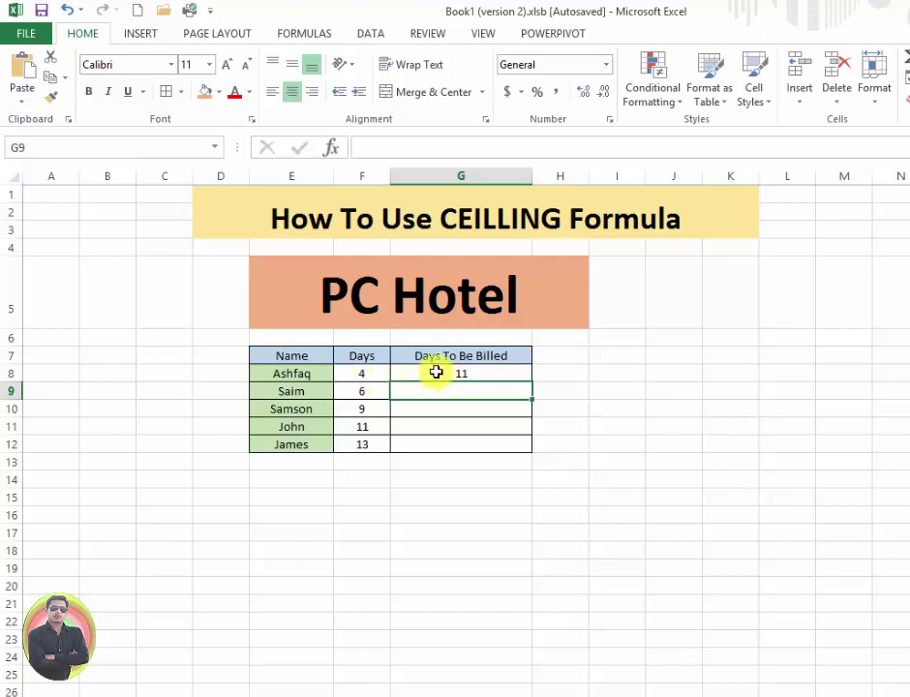
- Fill =CEILING(F8,11) down to G12 (11, 11, 11, 11, 22), then delete G8:G12
left_click(503, 372)
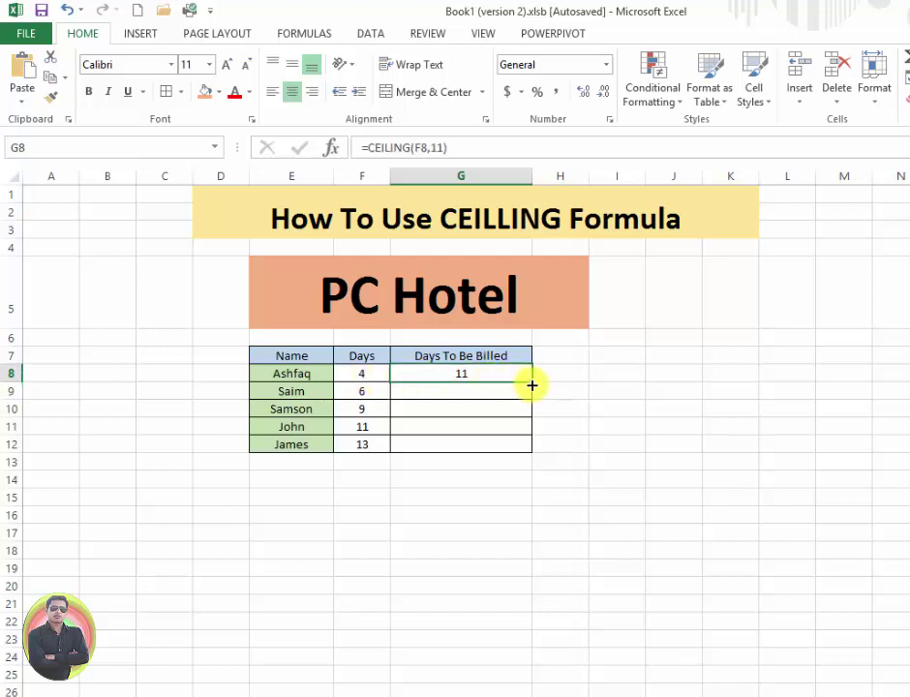
left_click_drag(532, 385, 528, 445)
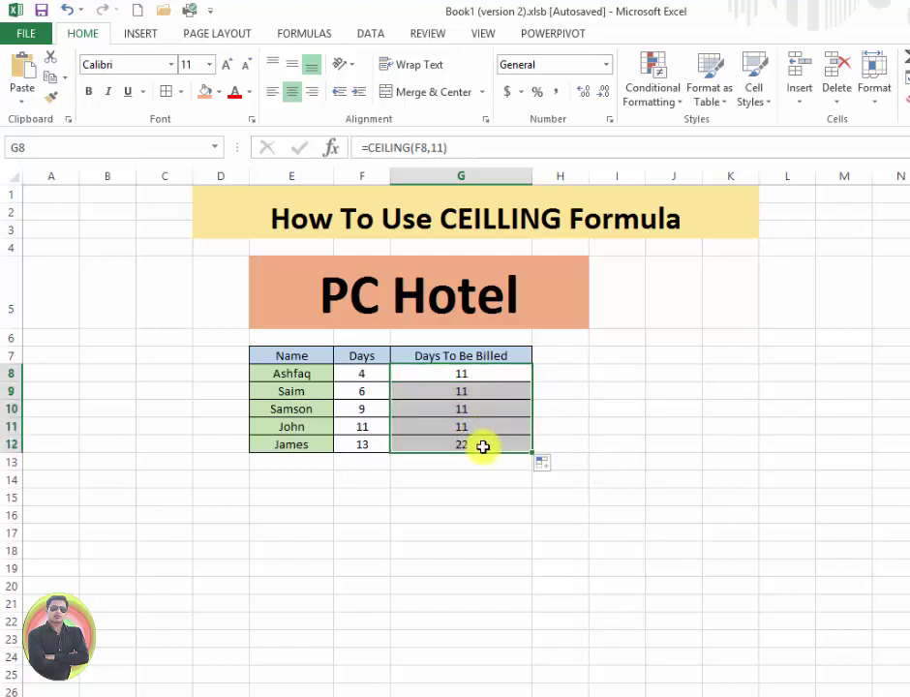
left_click(483, 445)
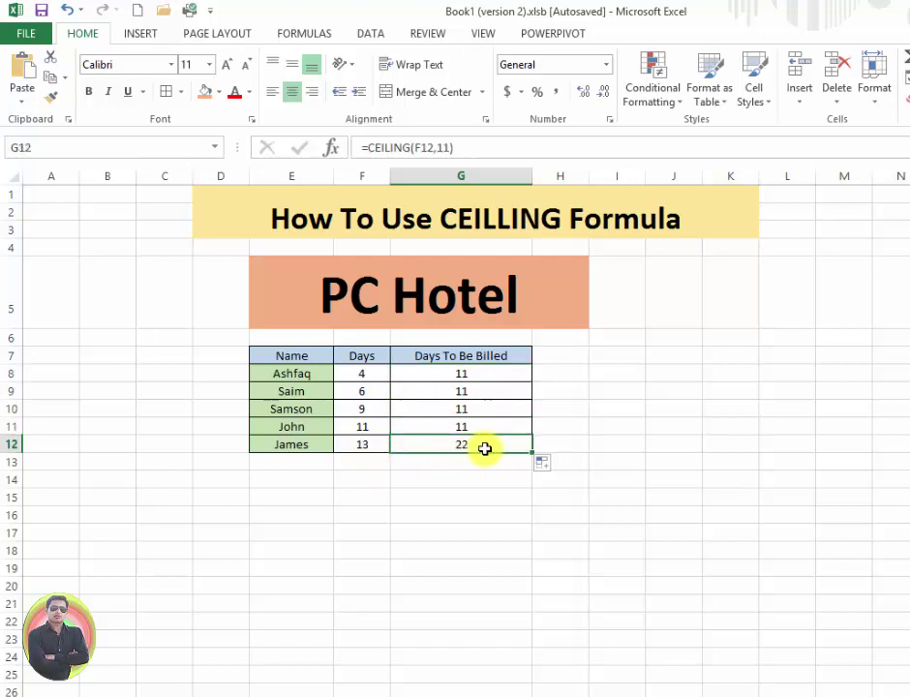
left_click(470, 373)
left_click_drag(471, 391, 471, 443)
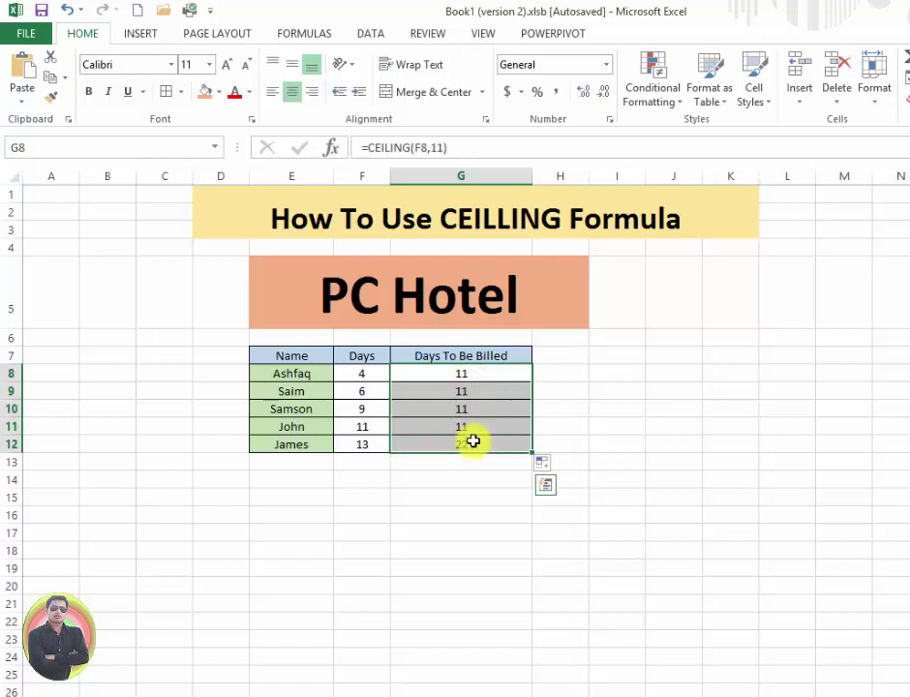
key("Delete")
left_click(459, 375)
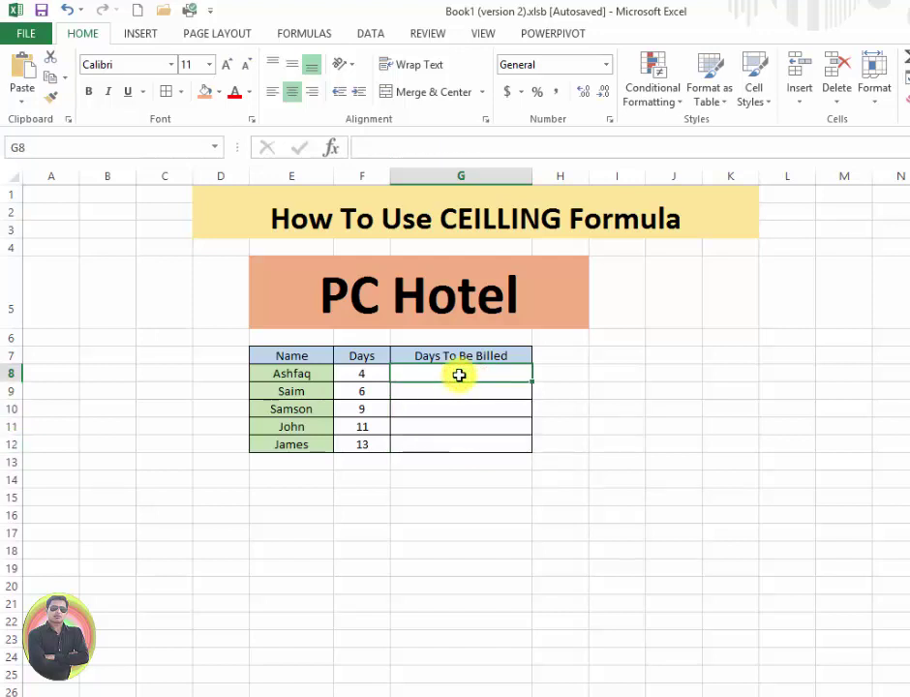
- Enter =CEILING(F8,5) in G8, rounding the first guest's 4 days up to 5
type("=")
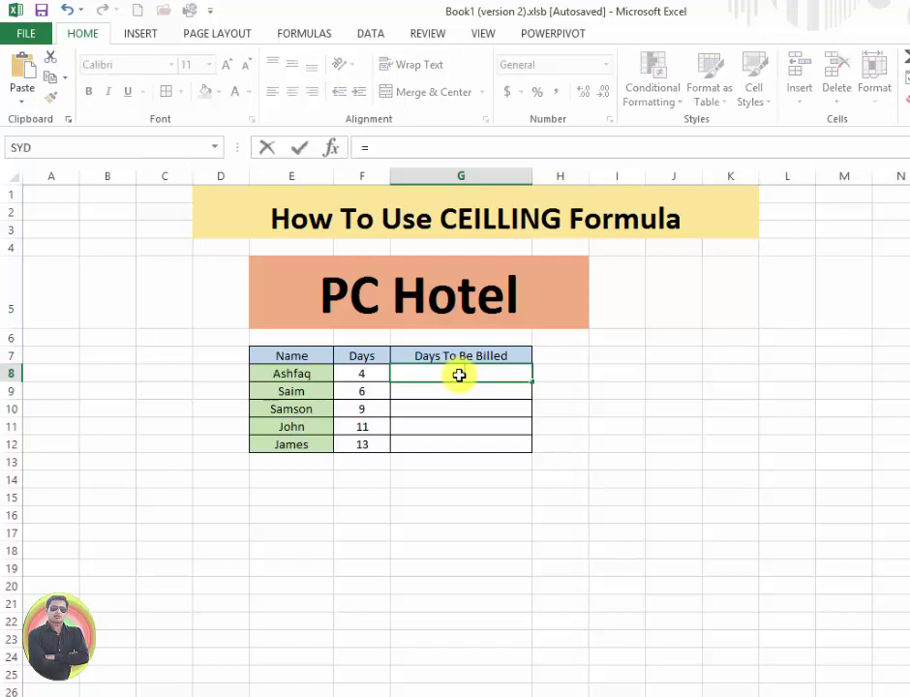
type("ceil")
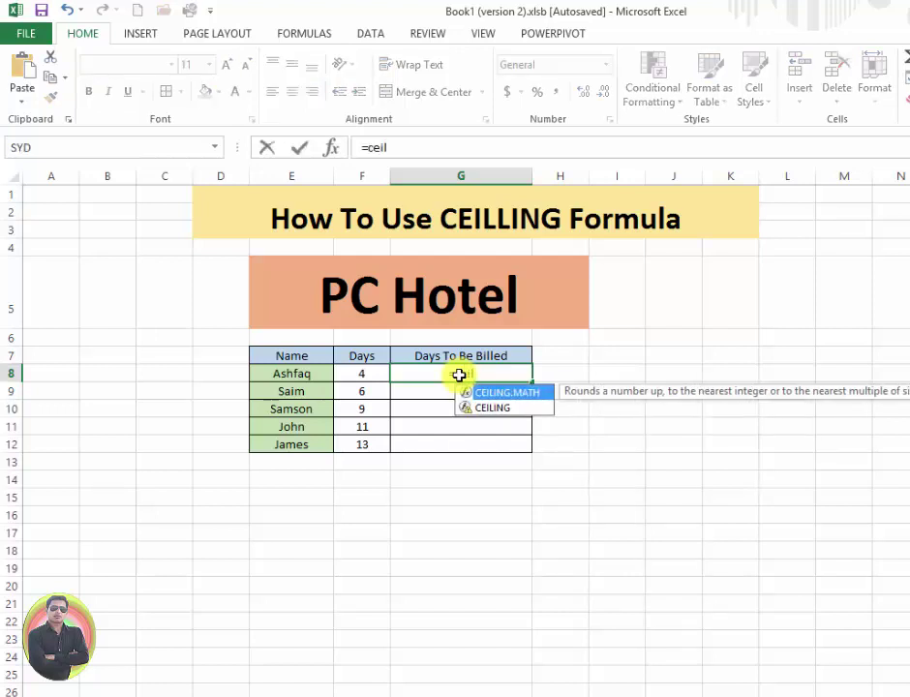
key("Down")
key("Tab")
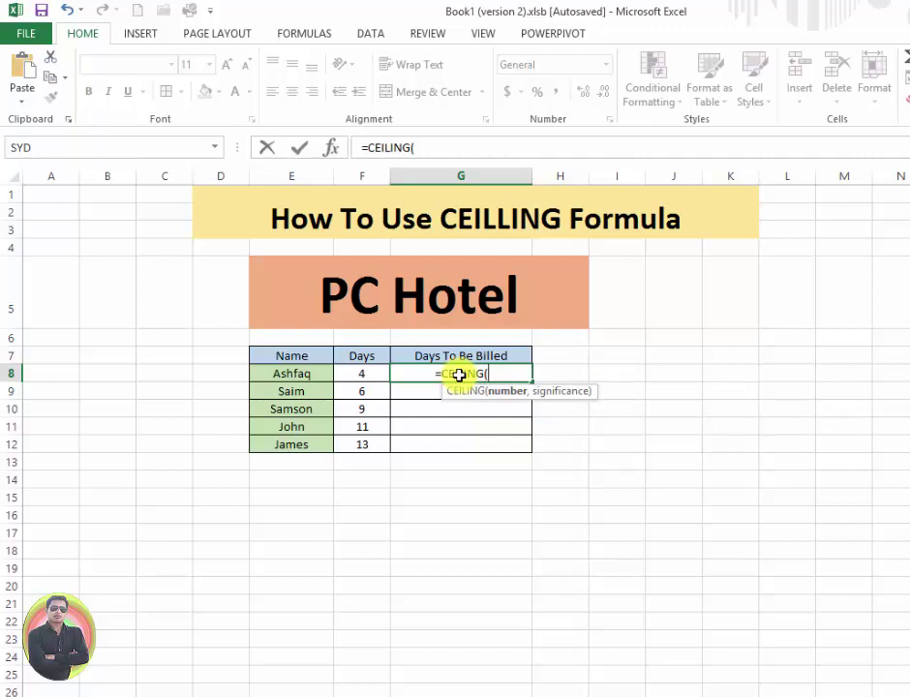
left_click(366, 374)
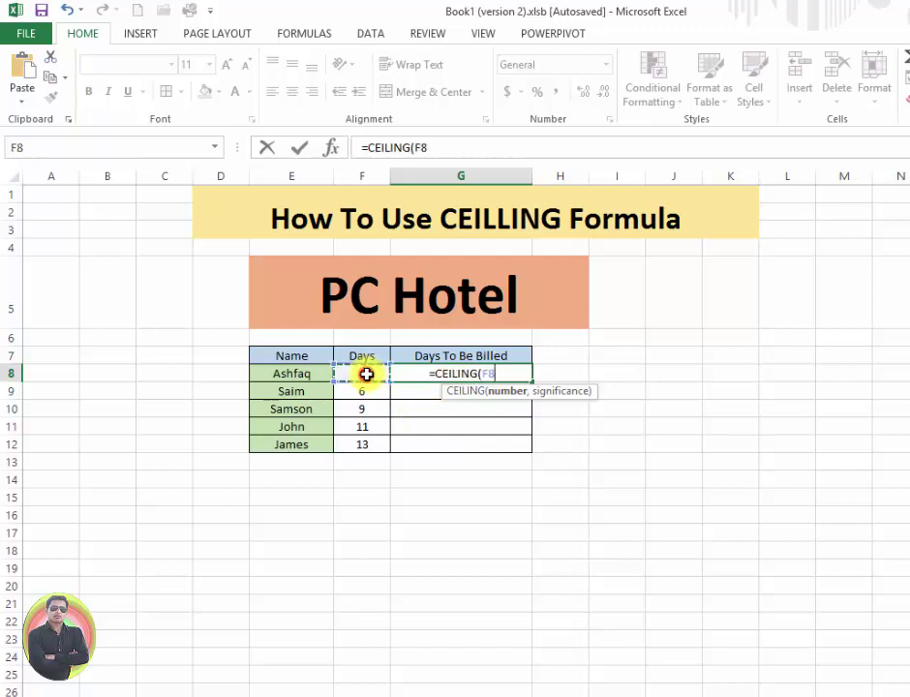
type(",")
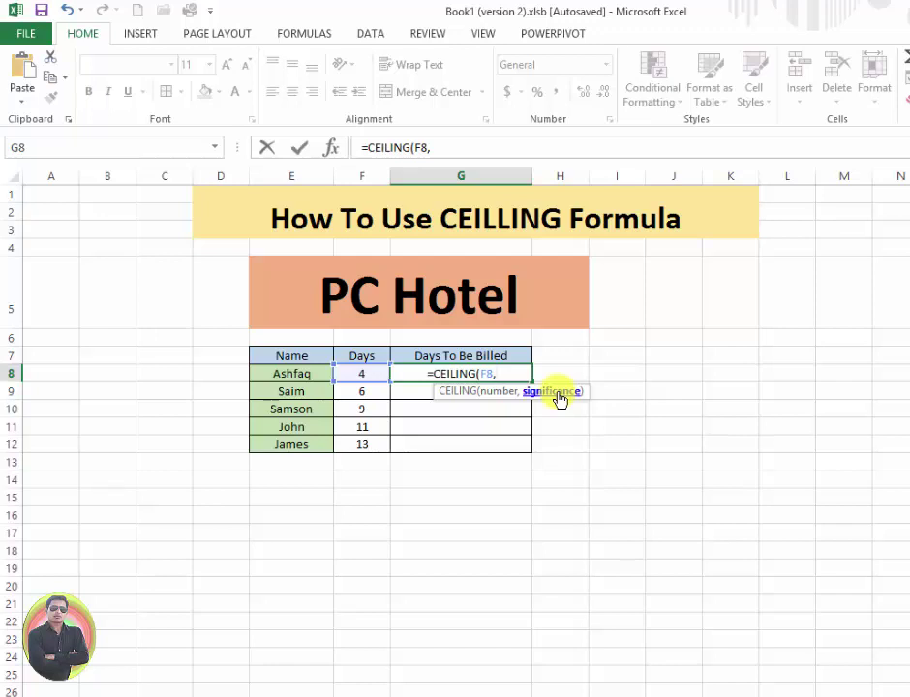
type("7")
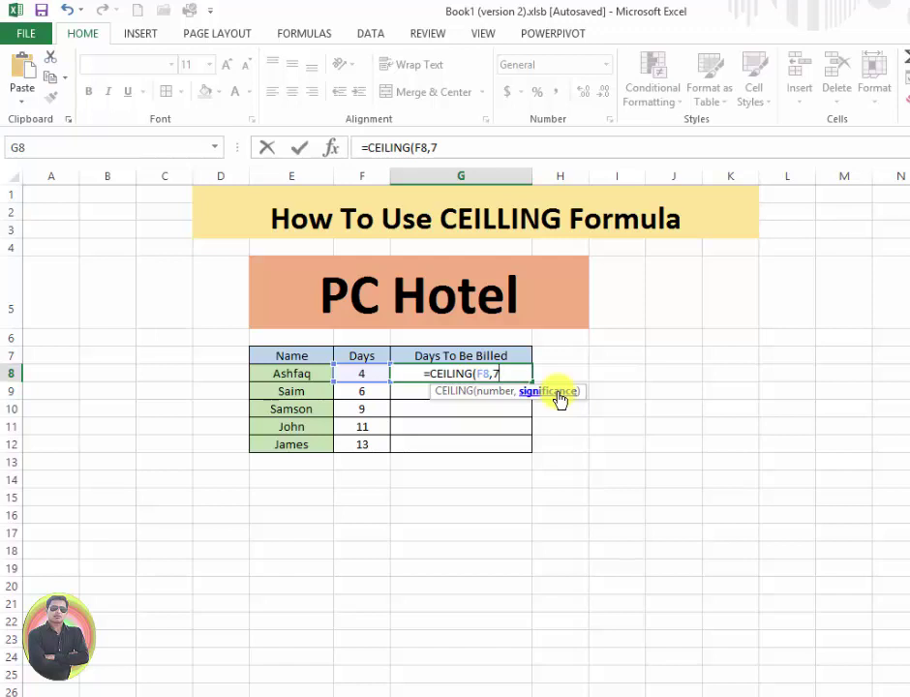
key("BackSpace")
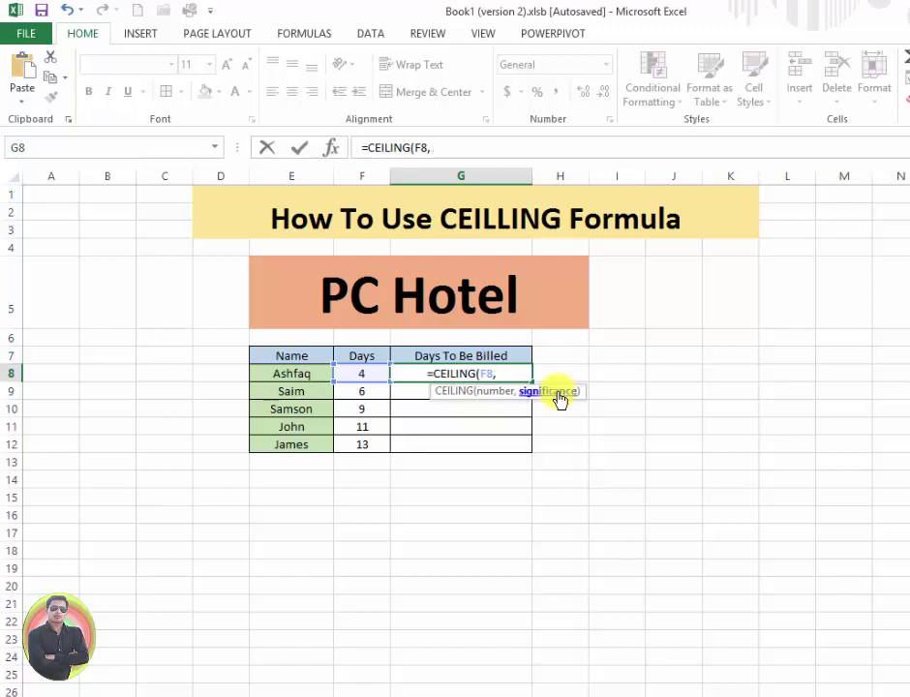
type("5")
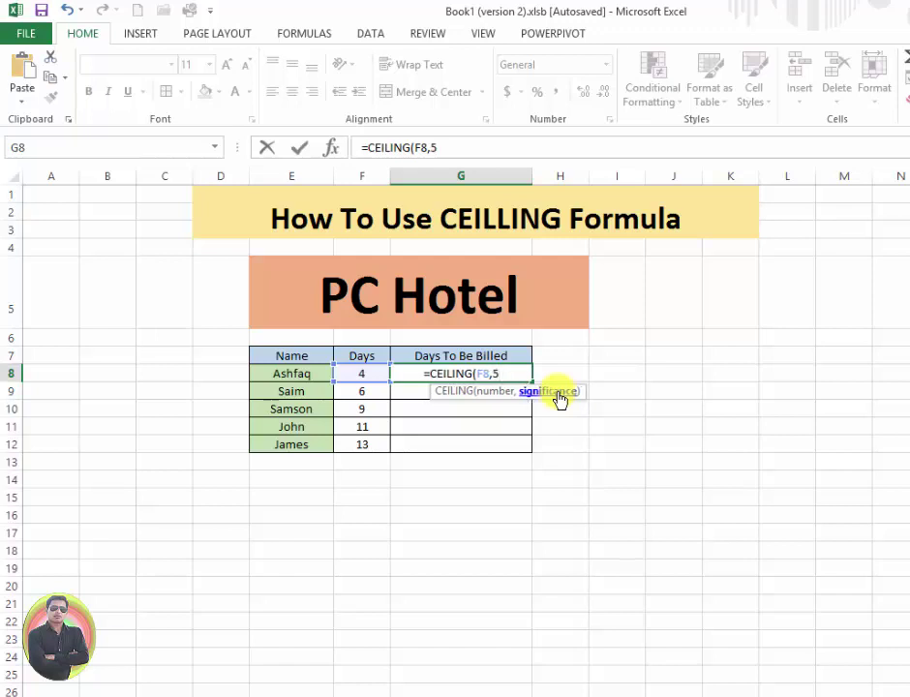
type(")")
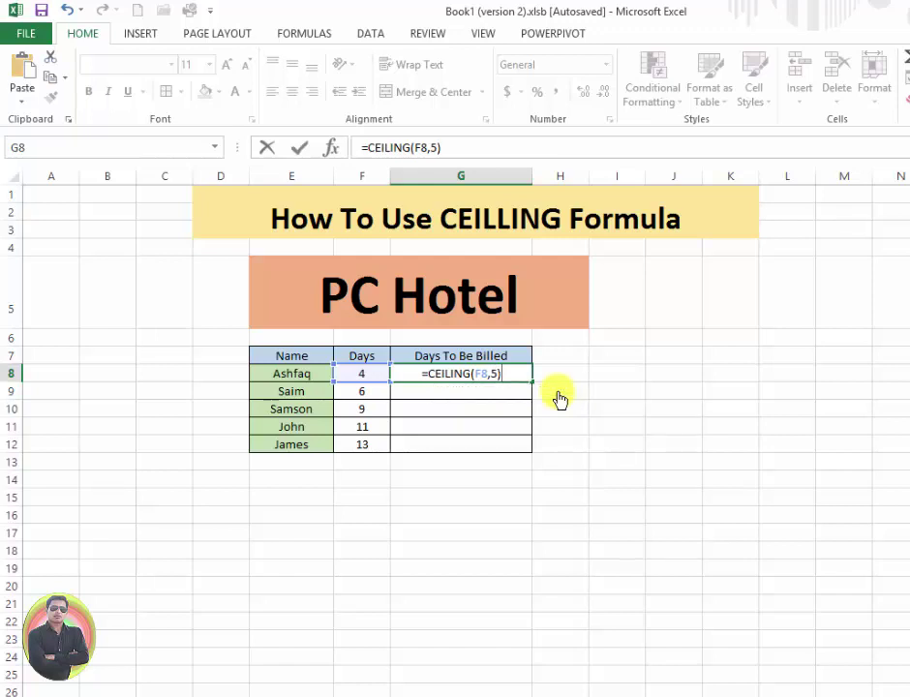
key("Return")
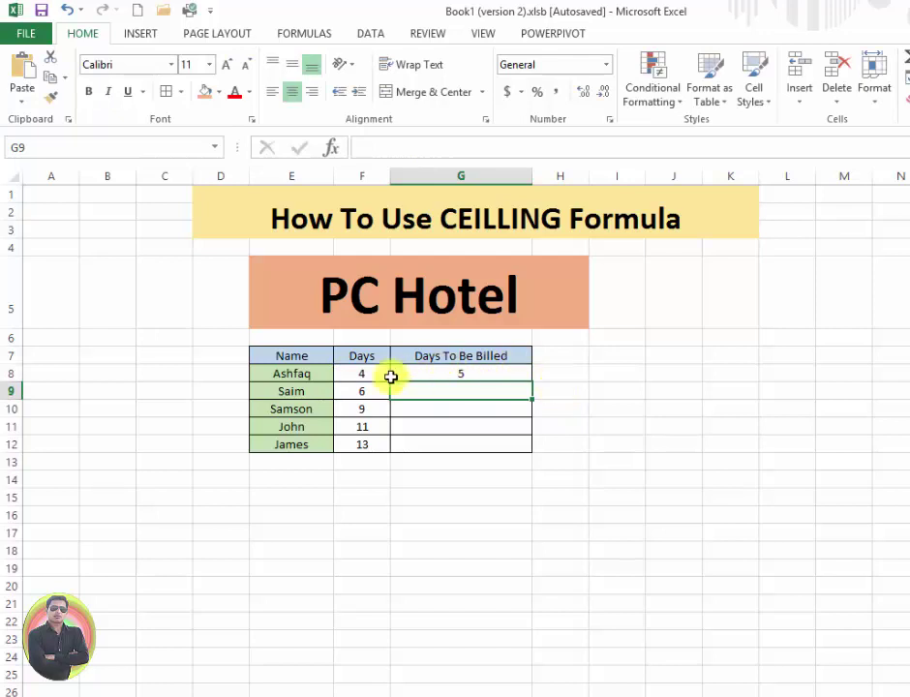
- Fill =CEILING(F8,5) down to G12 and verify the results 5, 10, 10, 15, 15
left_click(462, 373)
type("=CEILING(F8,5)")
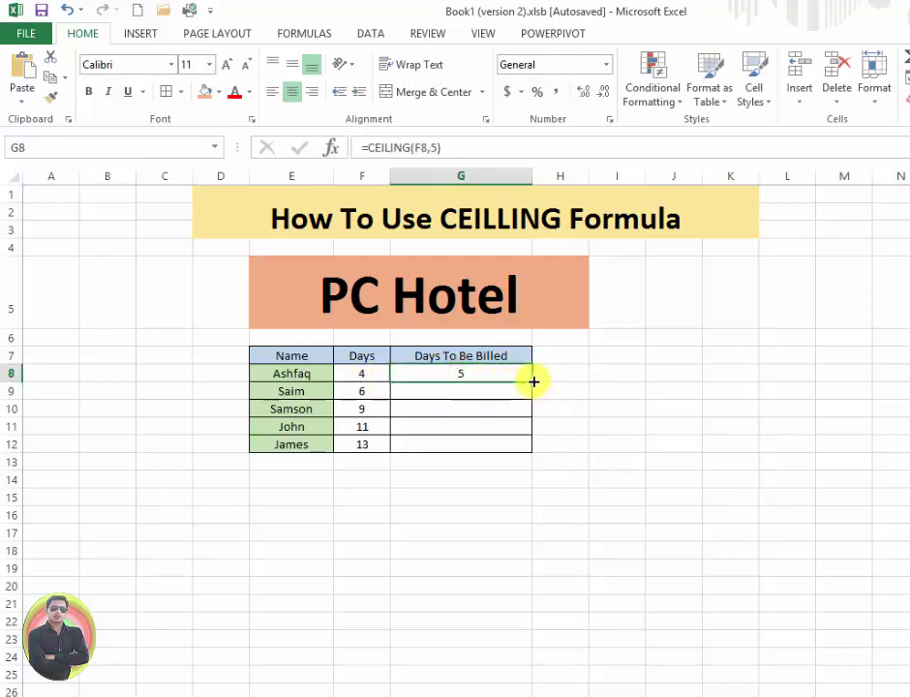
left_click_drag(531, 381, 522, 450)
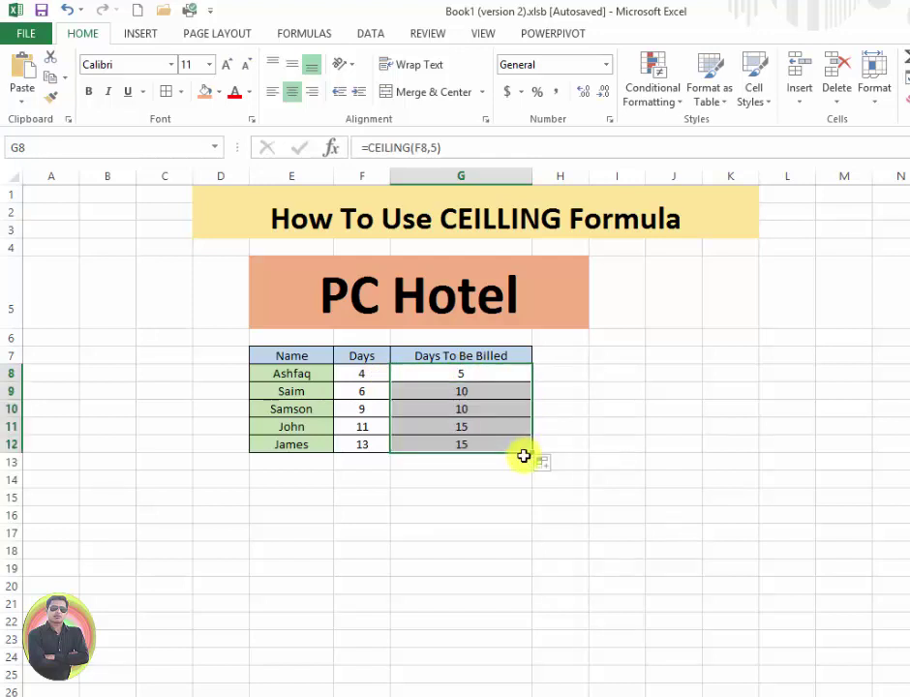
left_click(497, 386)
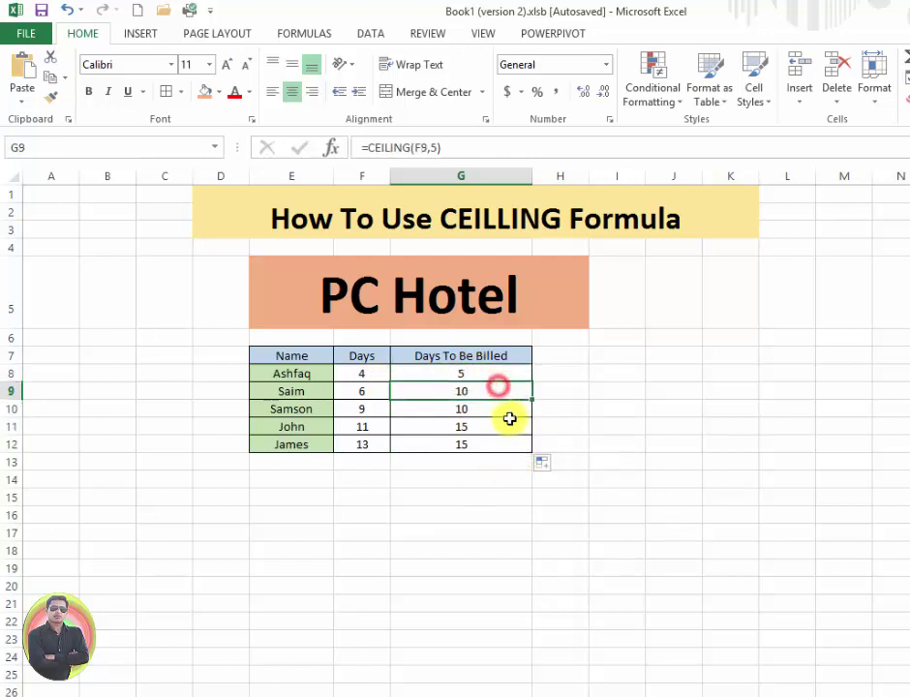
left_click(361, 408)
left_click(464, 413)
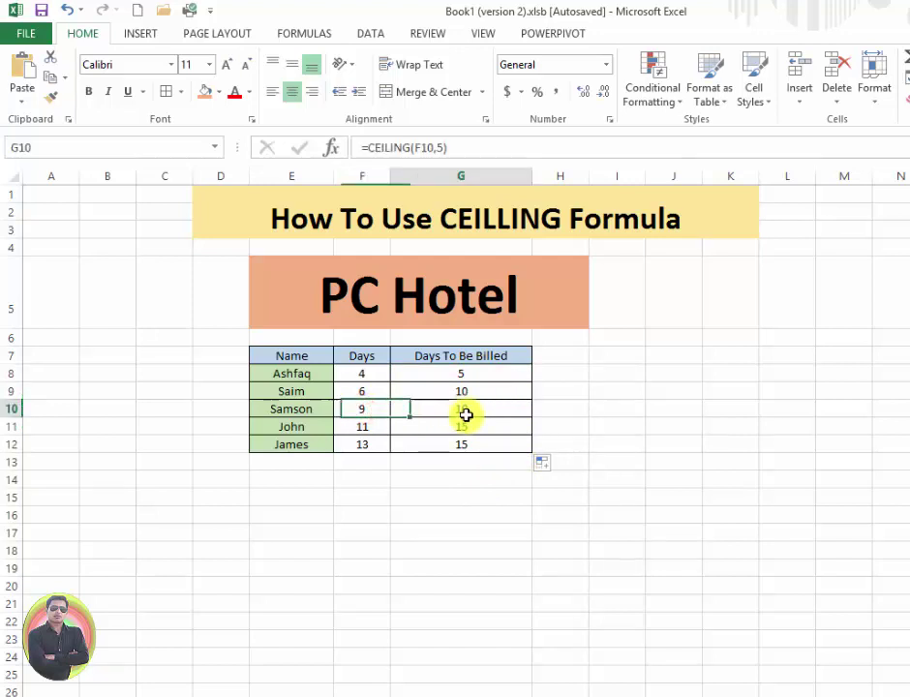
double_click(377, 429)
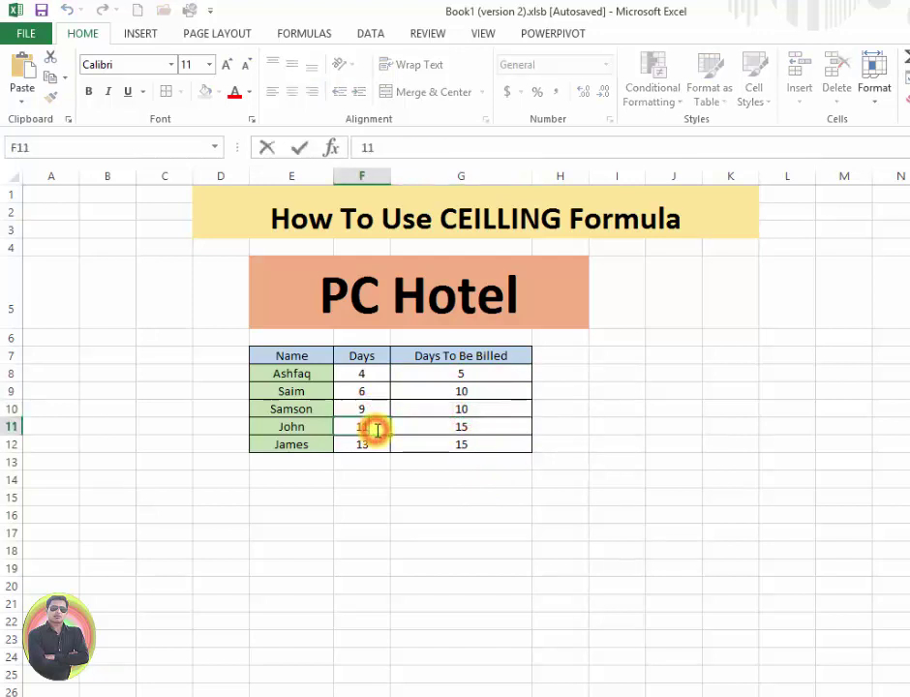
left_click(472, 427)
double_click(473, 425)
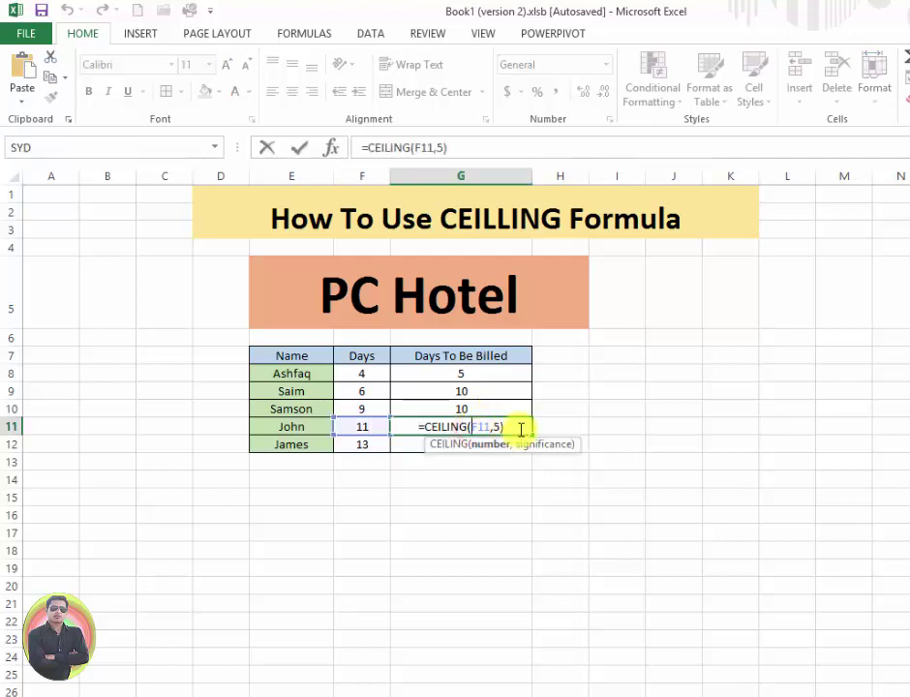
key("Return")
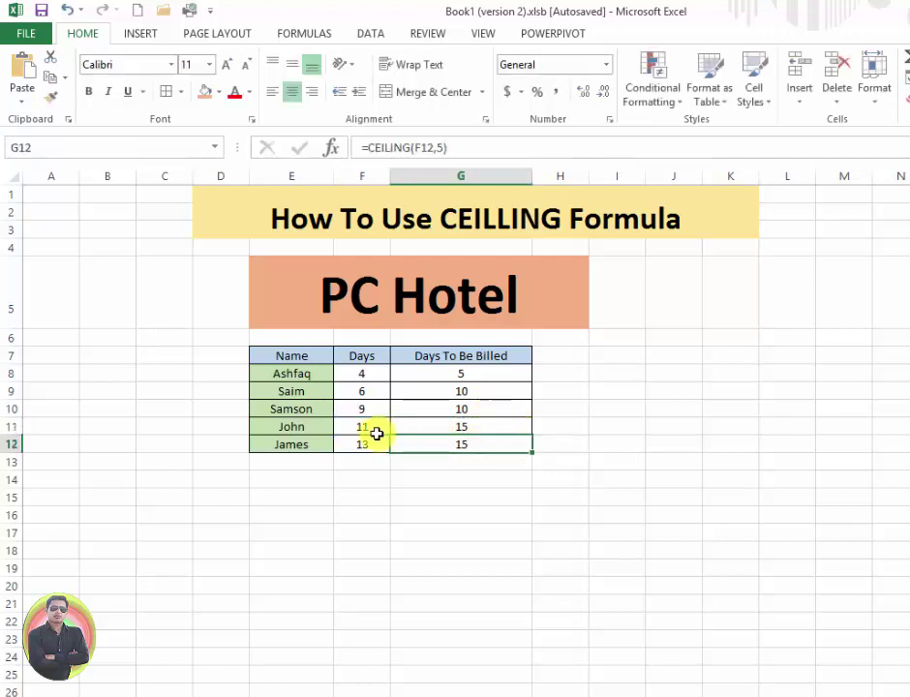